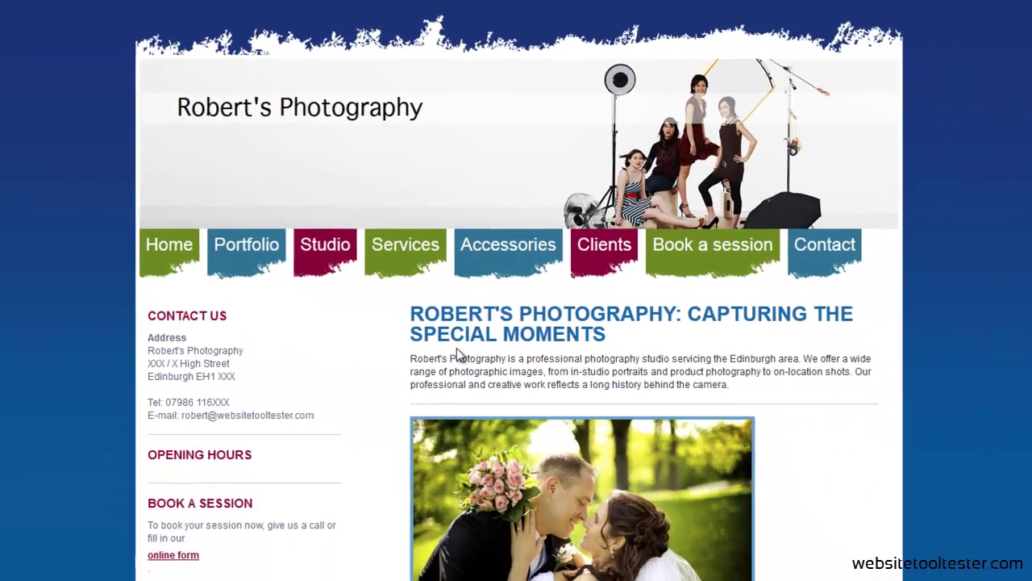
- Scroll to the footer and log in to the Robert's Photography site with its password
scroll(458, 352, "down", 5)
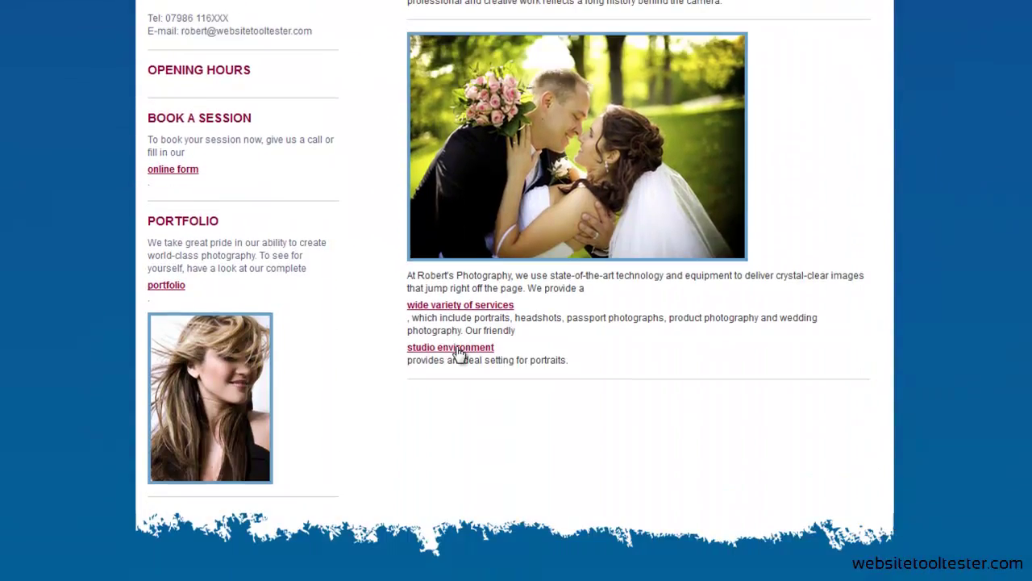
scroll(458, 353, "down", 2)
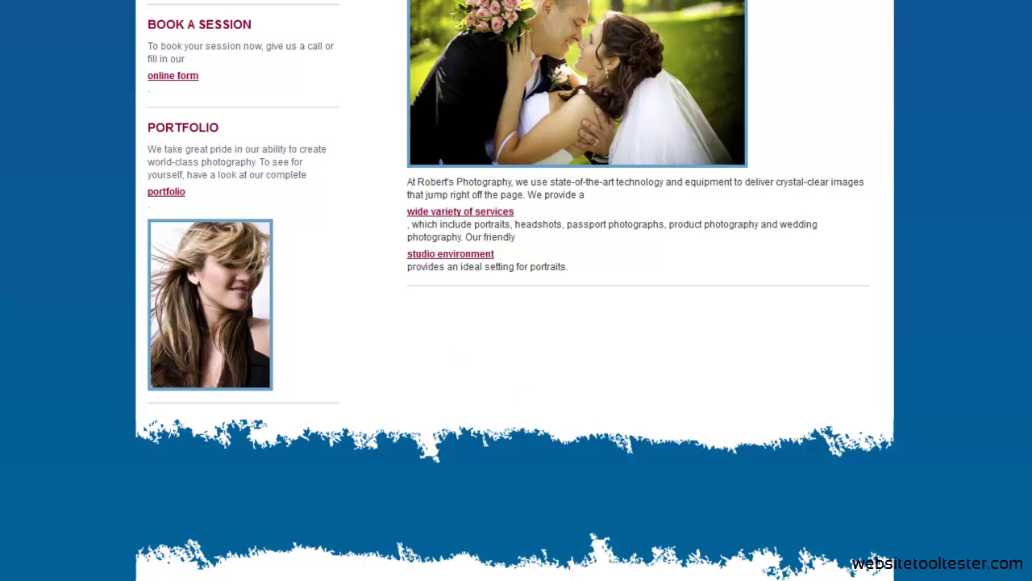
scroll(458, 353, "down", 2)
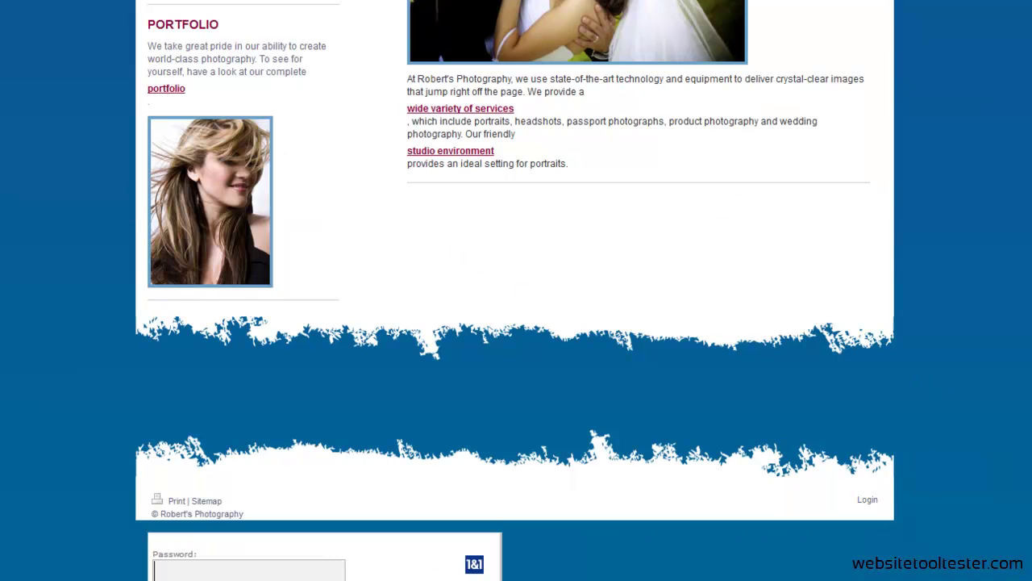
type("*****")
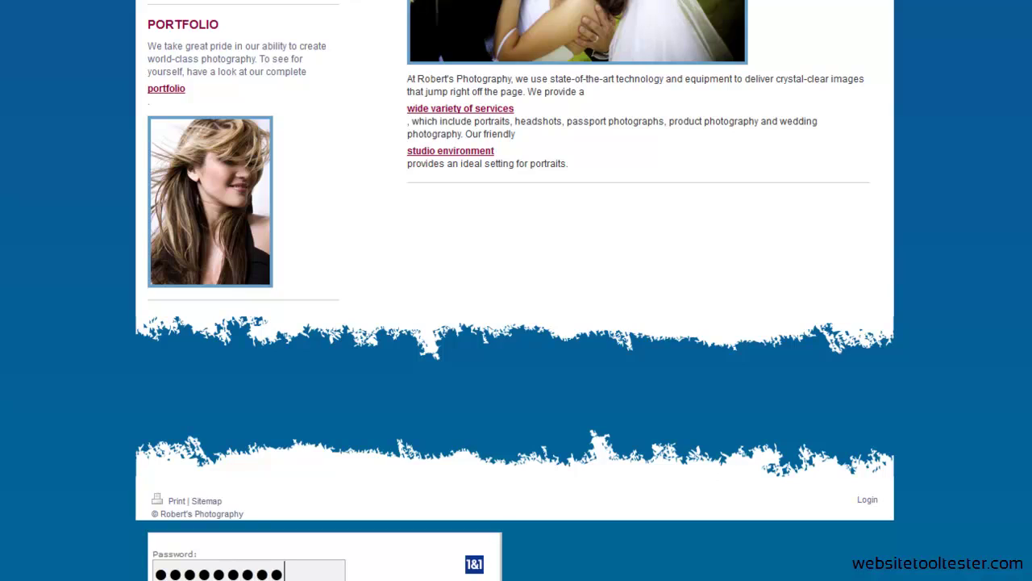
key("Return")
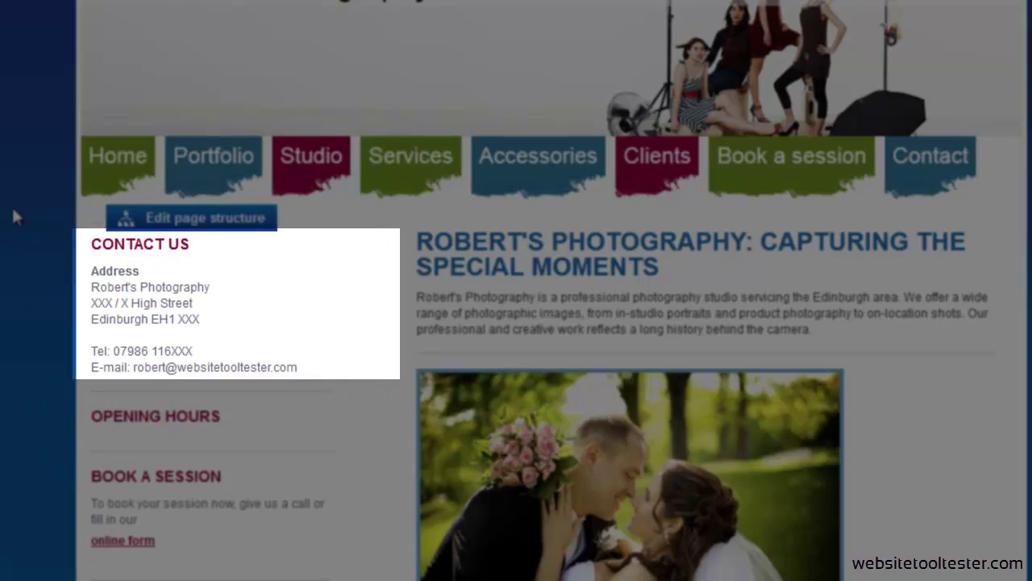
- Edit the intro paragraph with the cursor at its end, then show the Insert Elements library
scroll(4, 258, "down", 2)
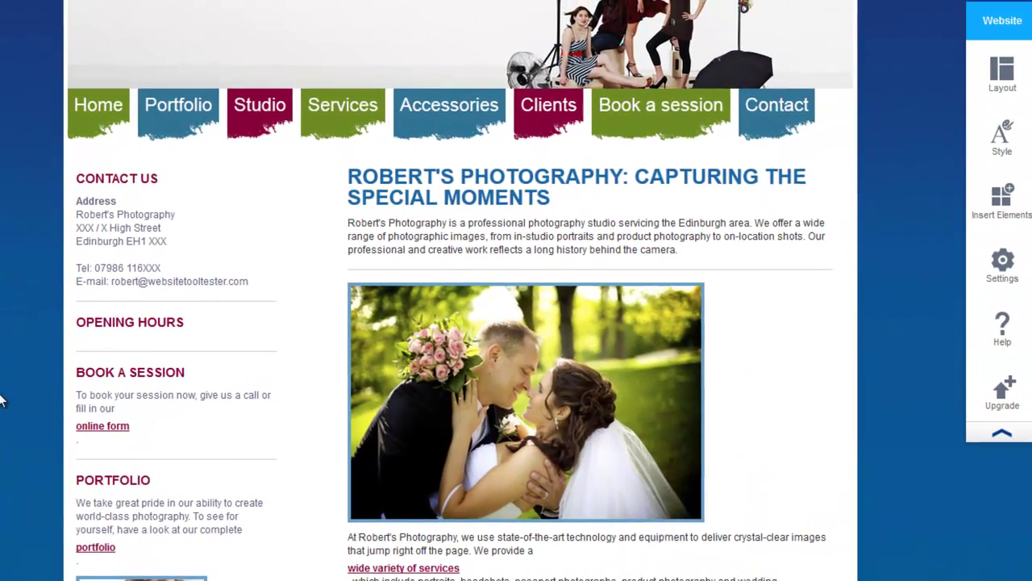
scroll(4, 395, "down", 3)
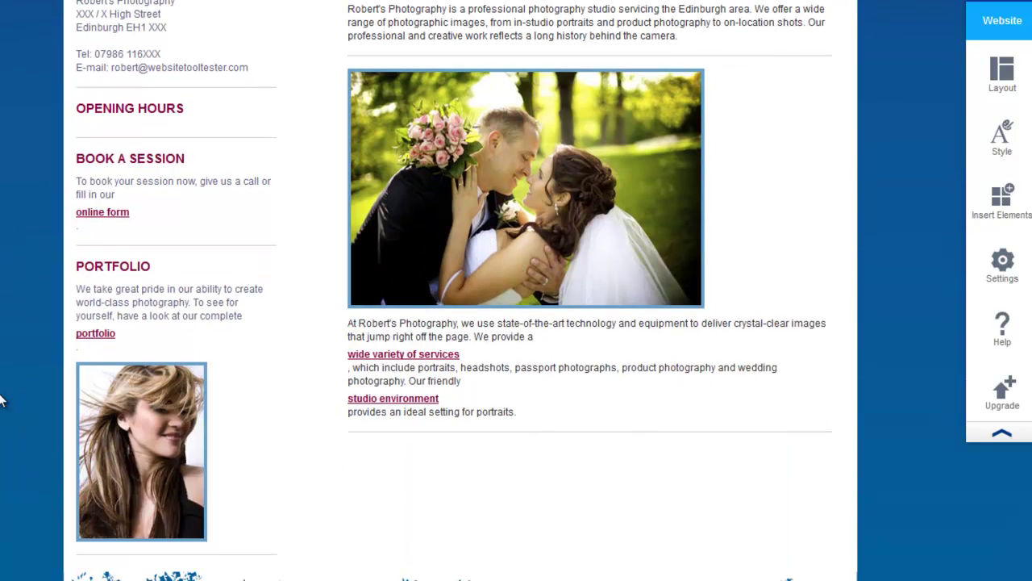
scroll(0, 401, "up", 3)
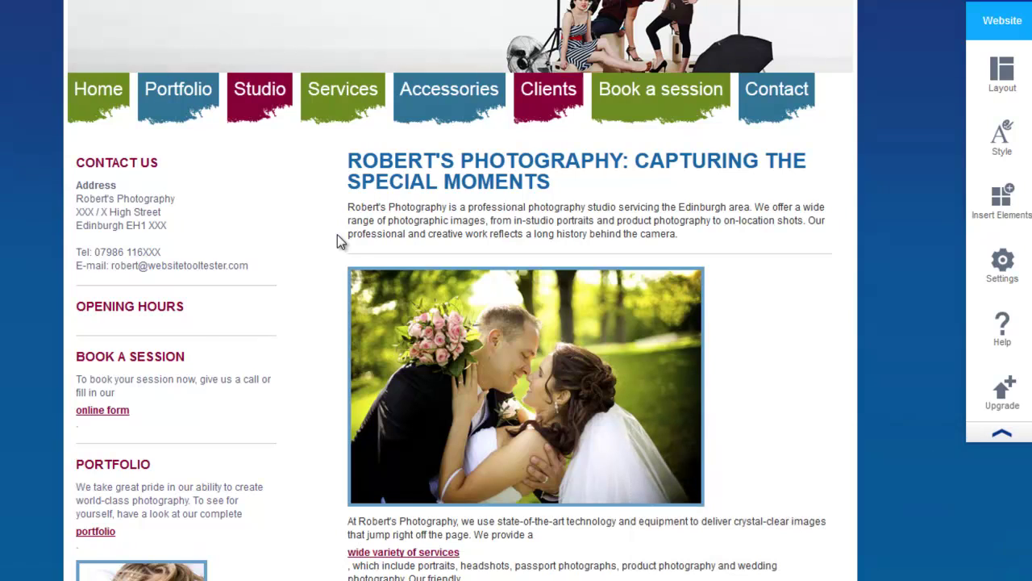
left_click(399, 229)
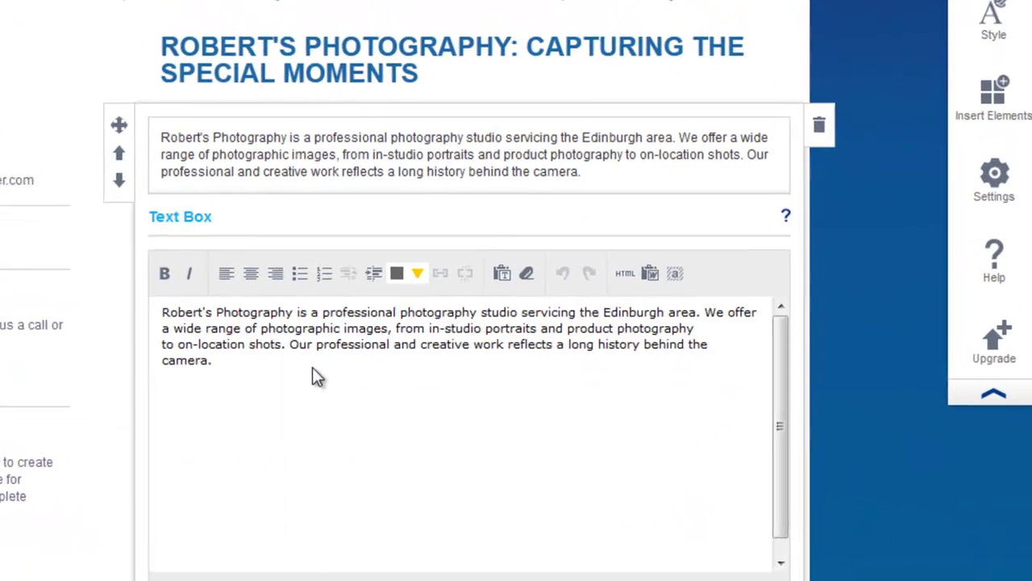
left_click(340, 431)
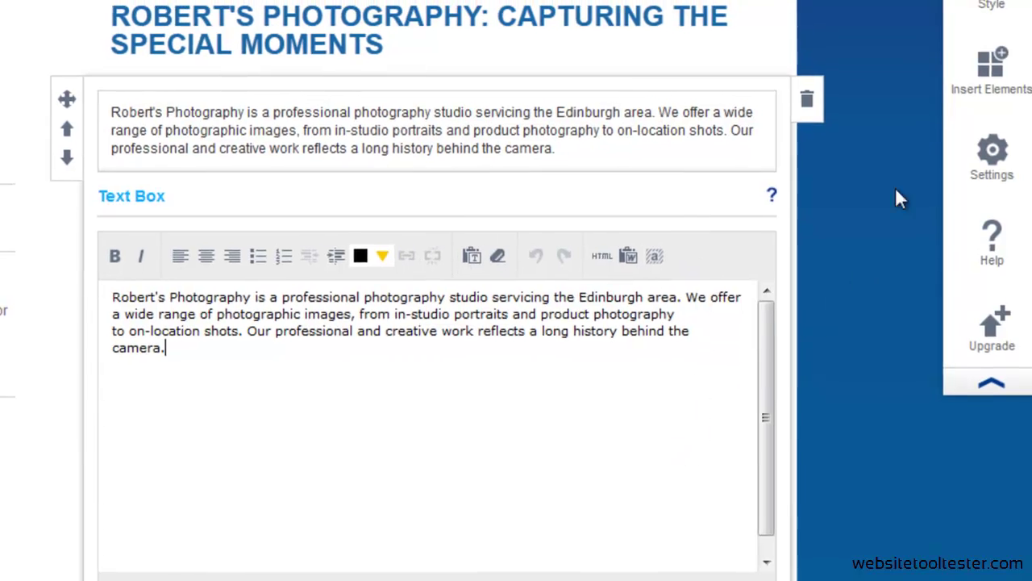
left_click(1015, 111)
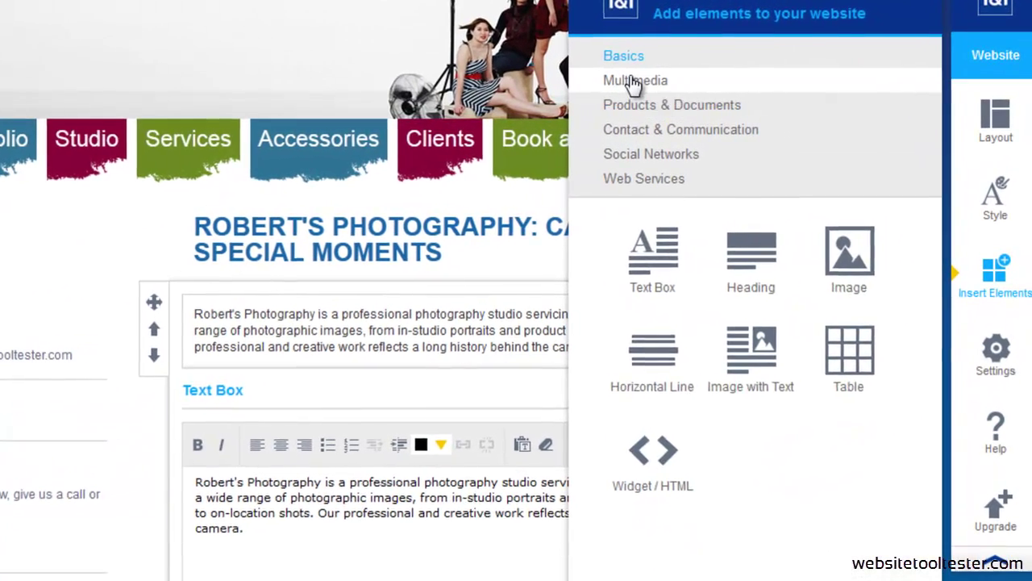
left_click(730, 86)
left_click(638, 114)
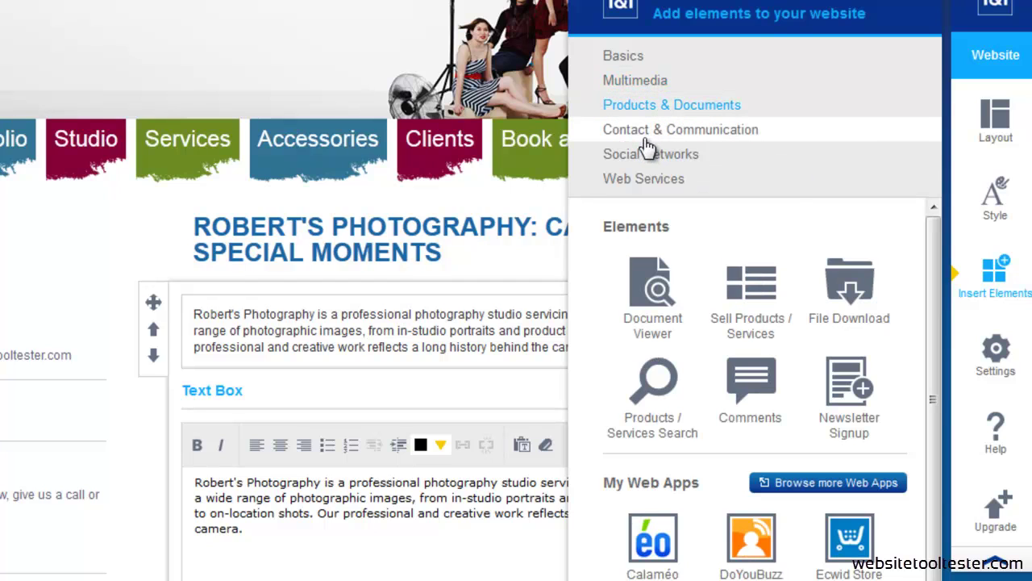
left_click(646, 139)
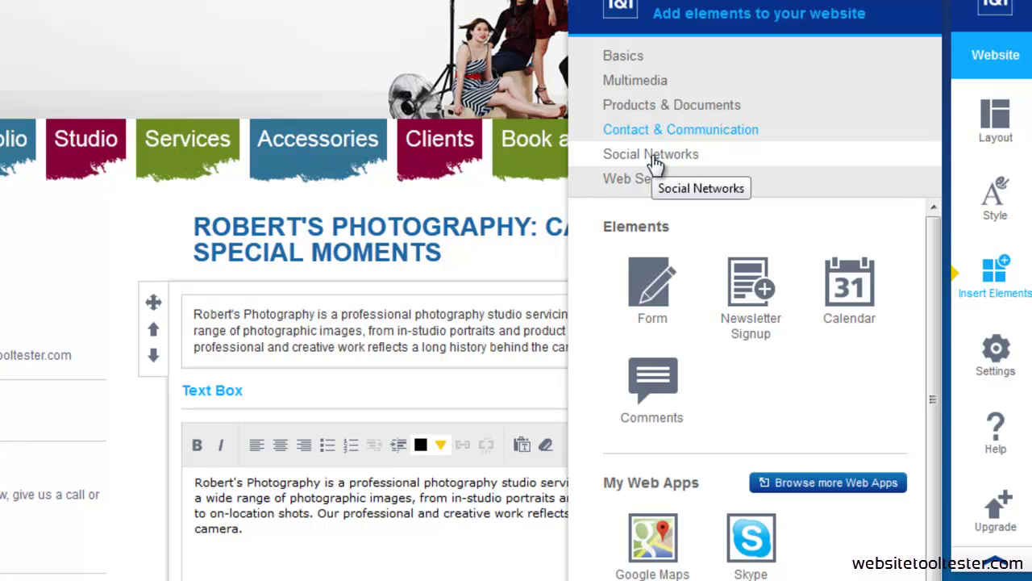
left_click(655, 160)
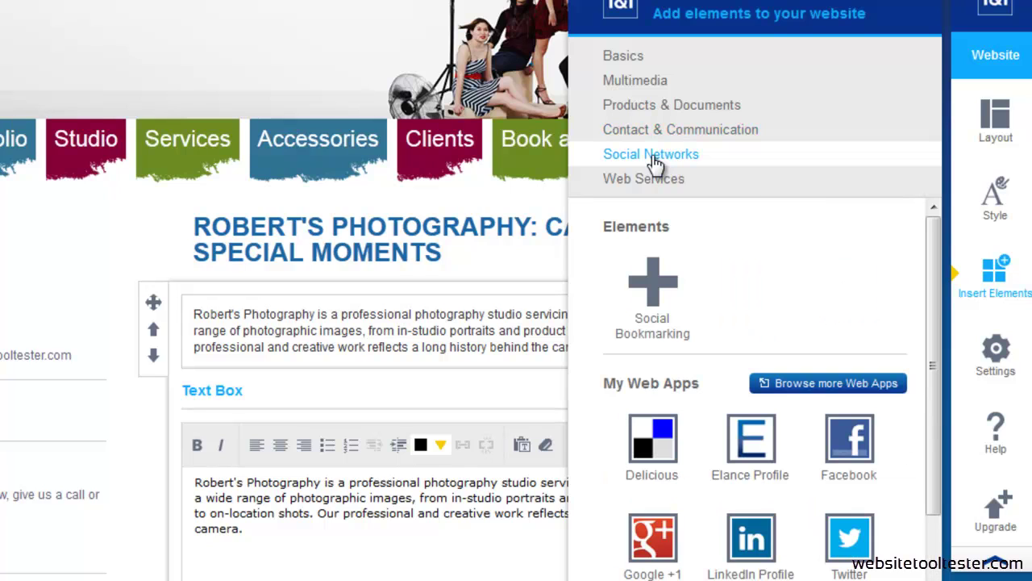
left_click(655, 188)
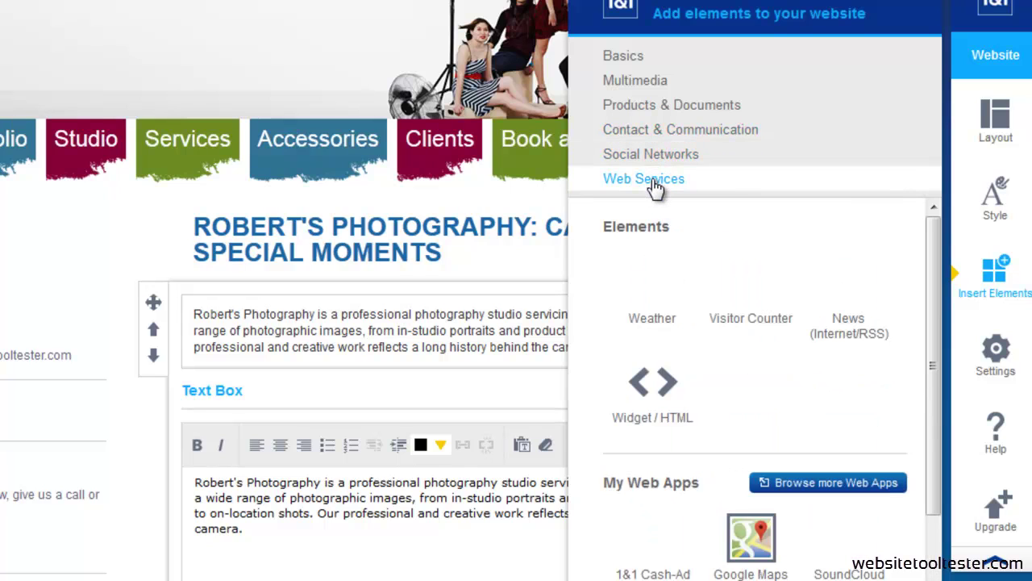
left_click(641, 59)
left_click_drag(849, 258, 634, 308)
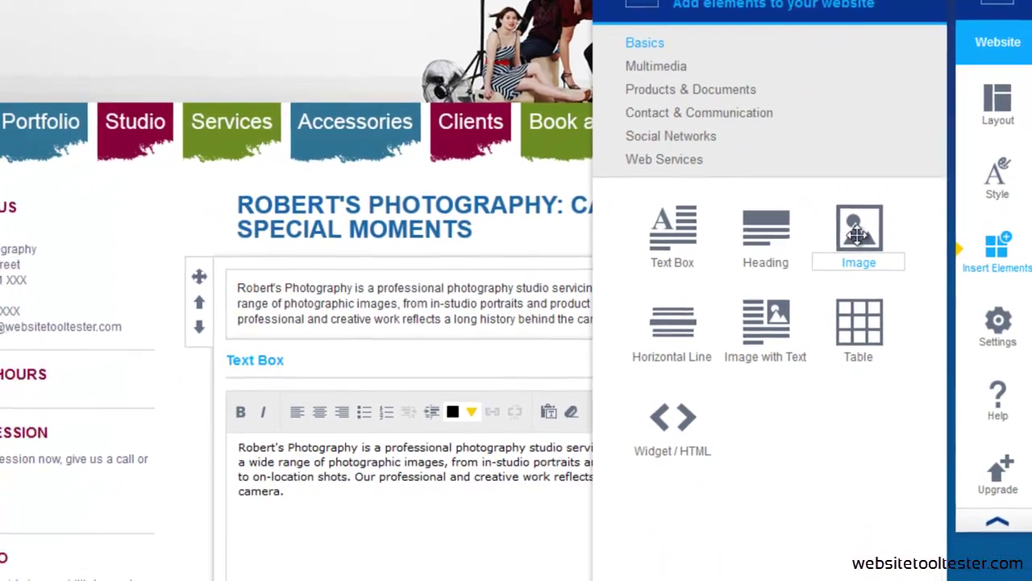
- Place a new Image element at the bottom of the content and load dogs.jpg into it
left_click_drag(654, 211, 493, 496)
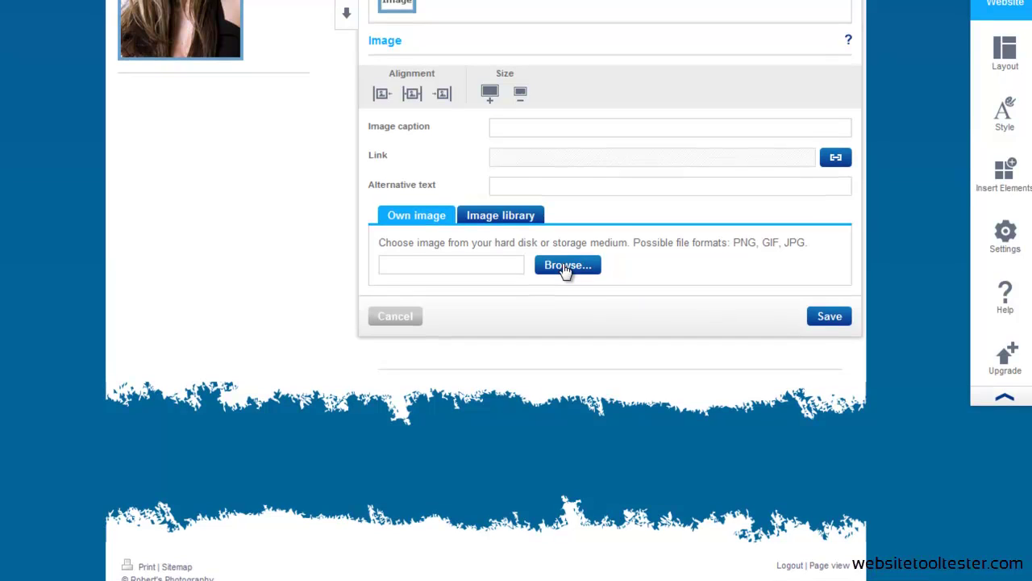
left_click(565, 264)
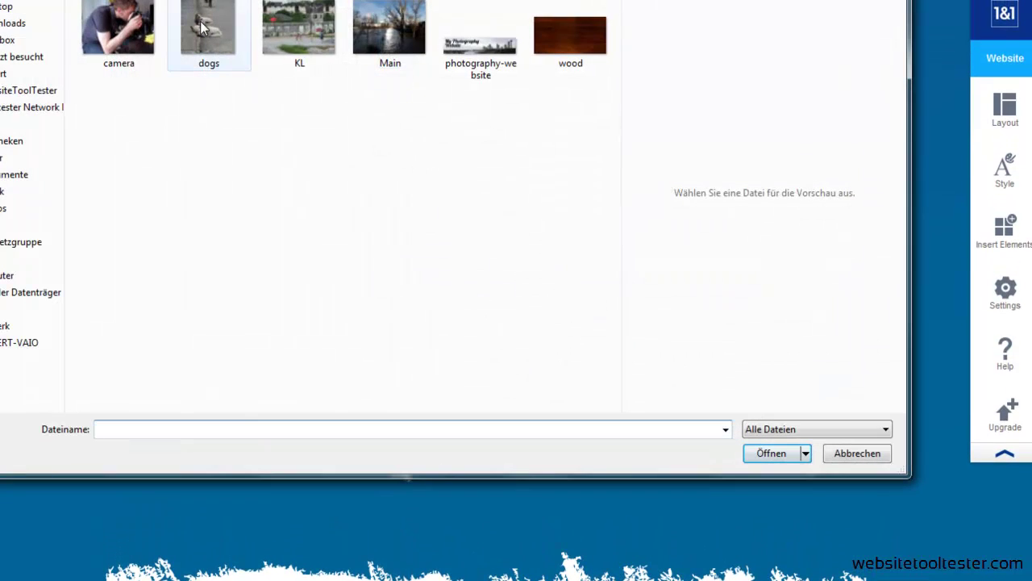
double_click(226, 25)
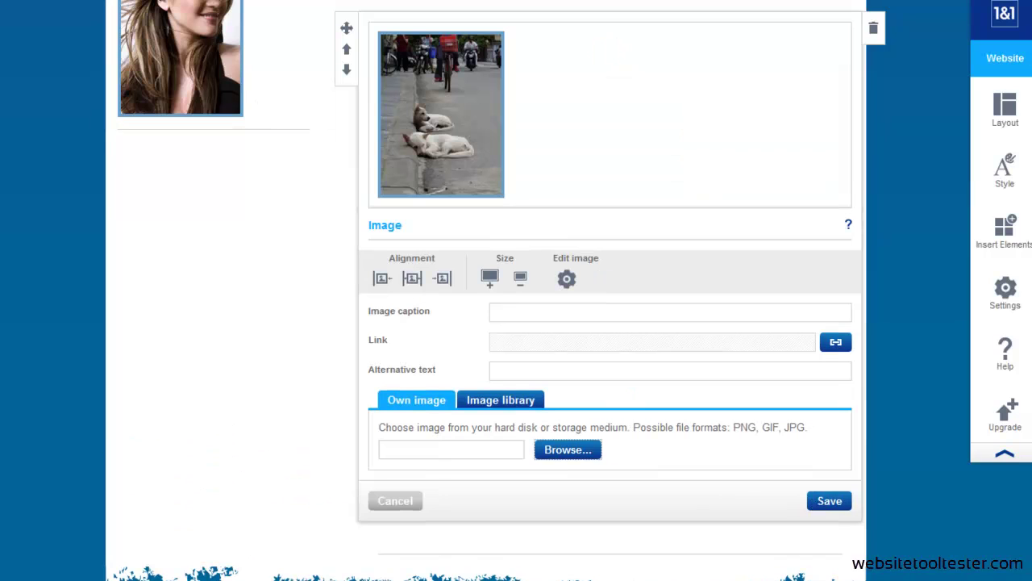
- Enlarge the dogs image by three size steps and bring up its Edit image tools
left_click(488, 281)
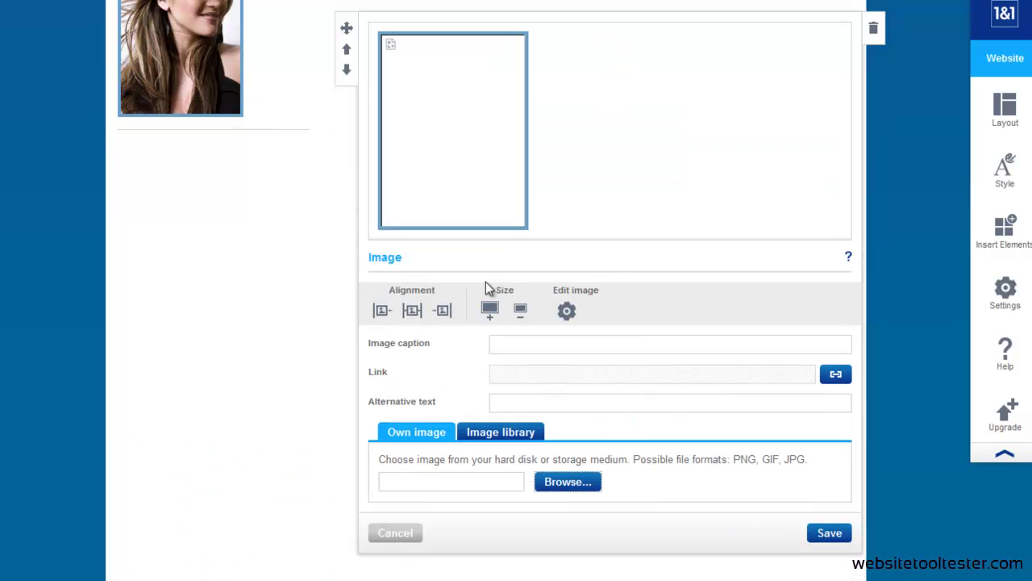
left_click(489, 308)
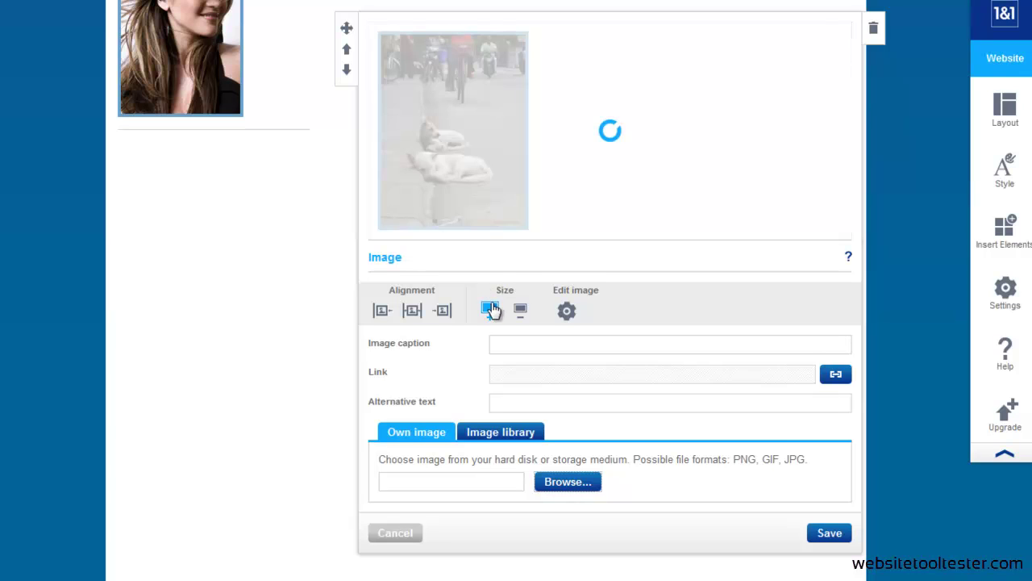
left_click(488, 343)
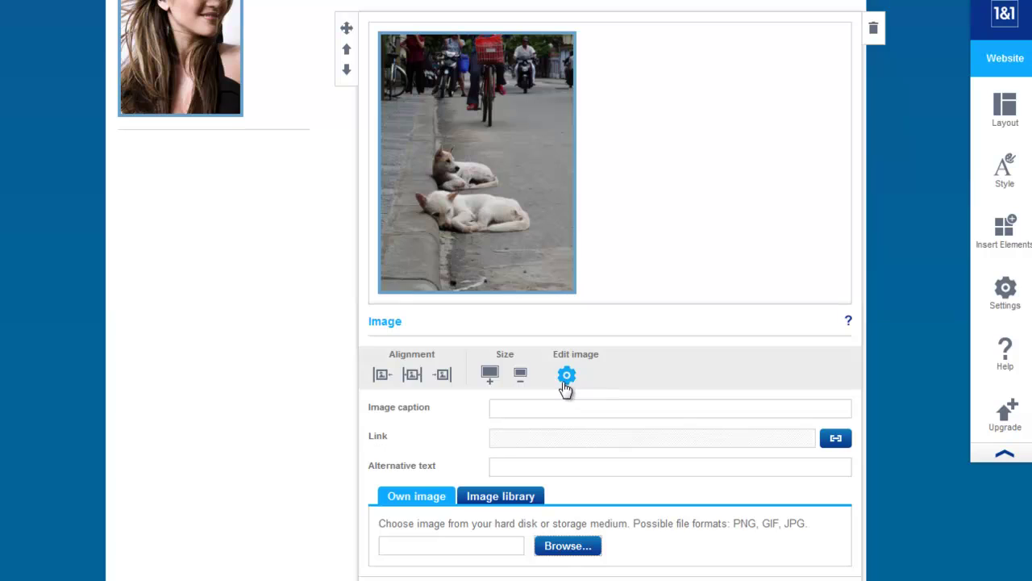
left_click(566, 376)
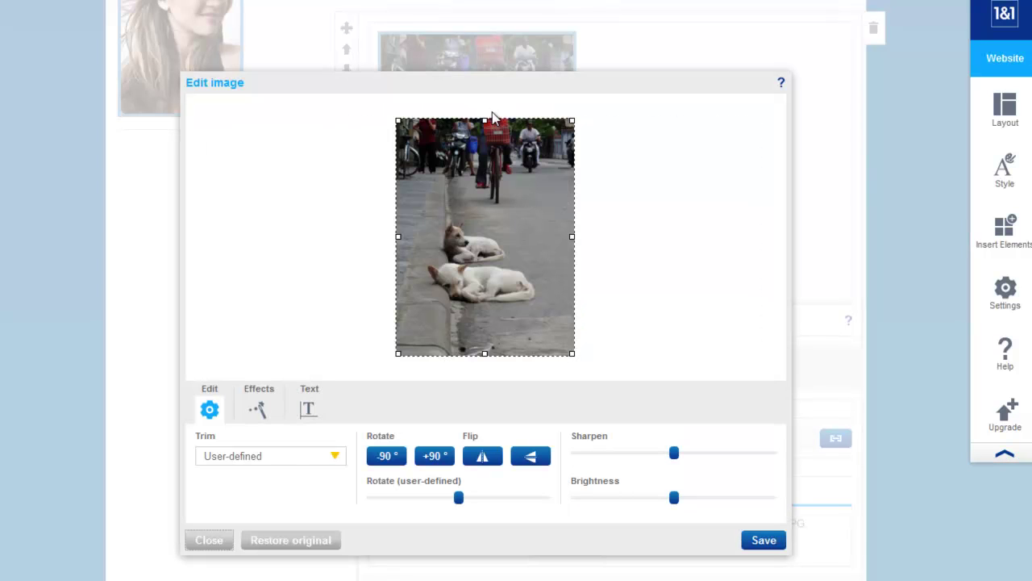
- Crop the top off the dogs photo, set brightness to 20% and save the edit
left_click_drag(490, 121, 490, 205)
left_click_drag(674, 498, 748, 500)
left_click(762, 540)
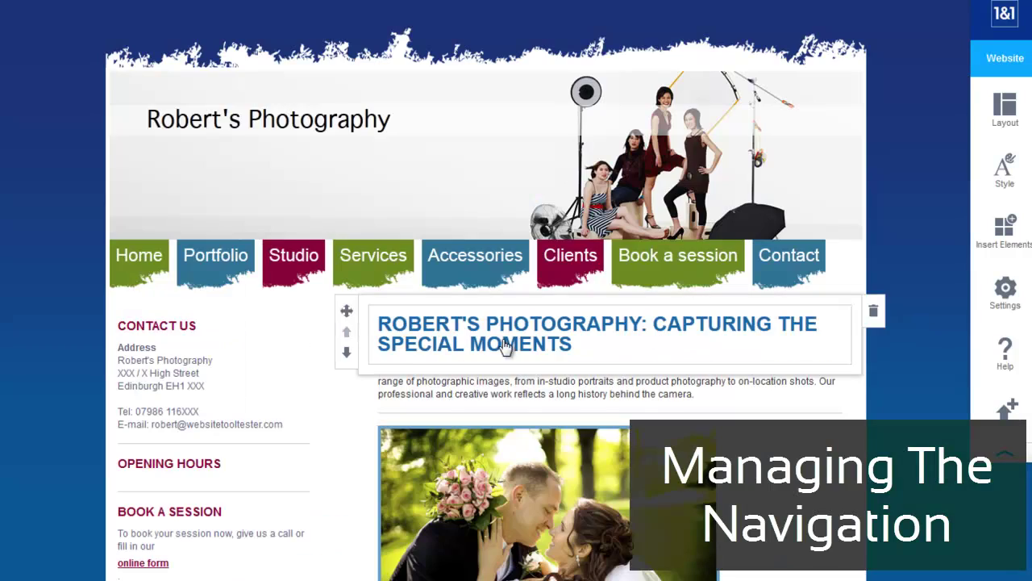
- In the page structure, keep Home first and indent Portfolio as its sub-page
mouse_move(117, 255)
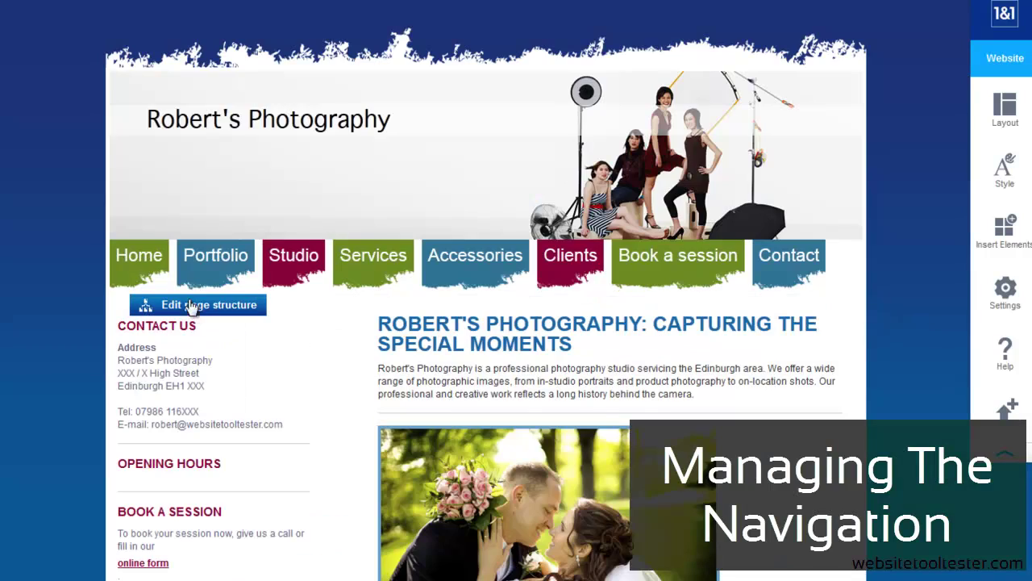
left_click(193, 313)
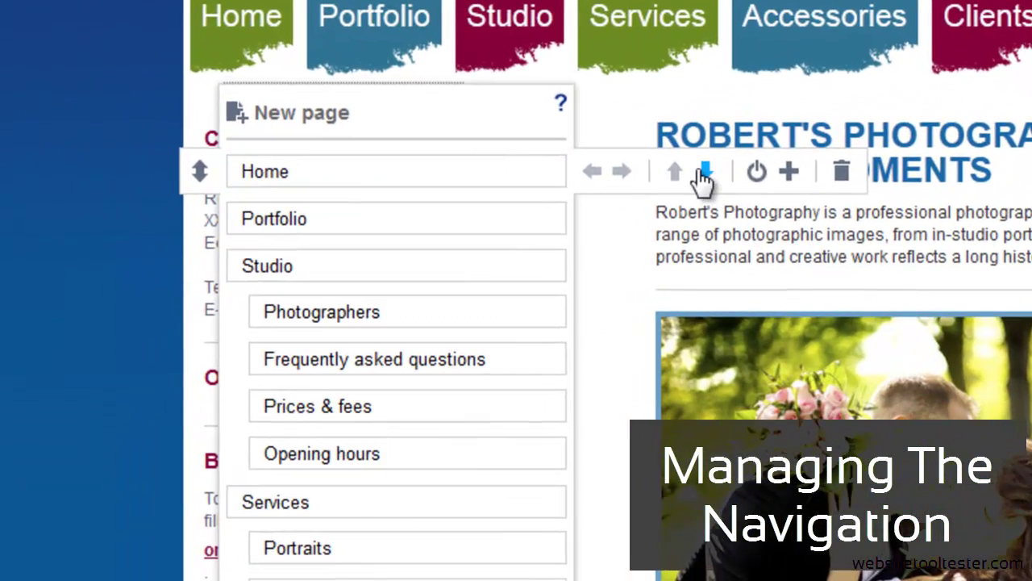
left_click(704, 173)
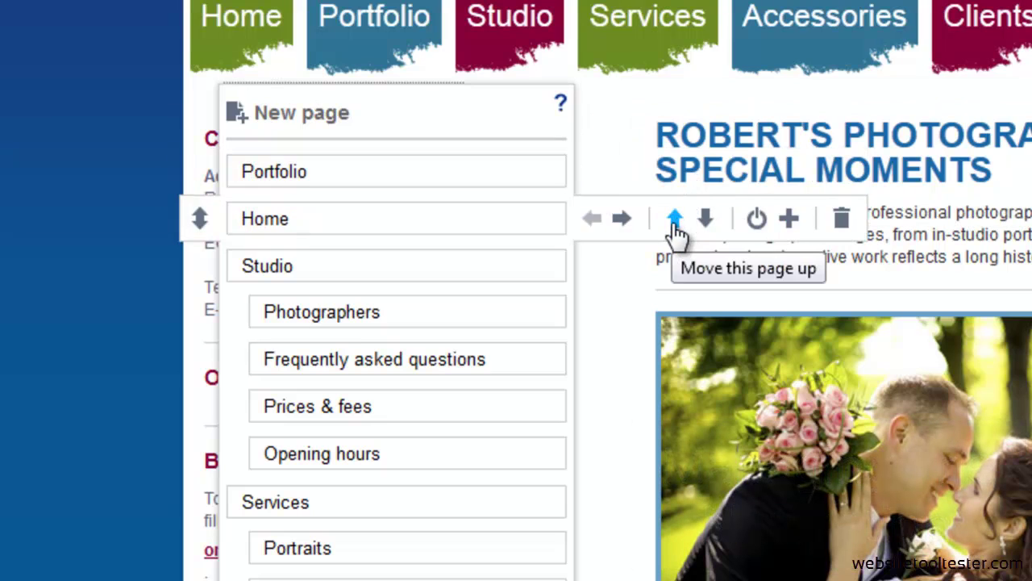
left_click(673, 222)
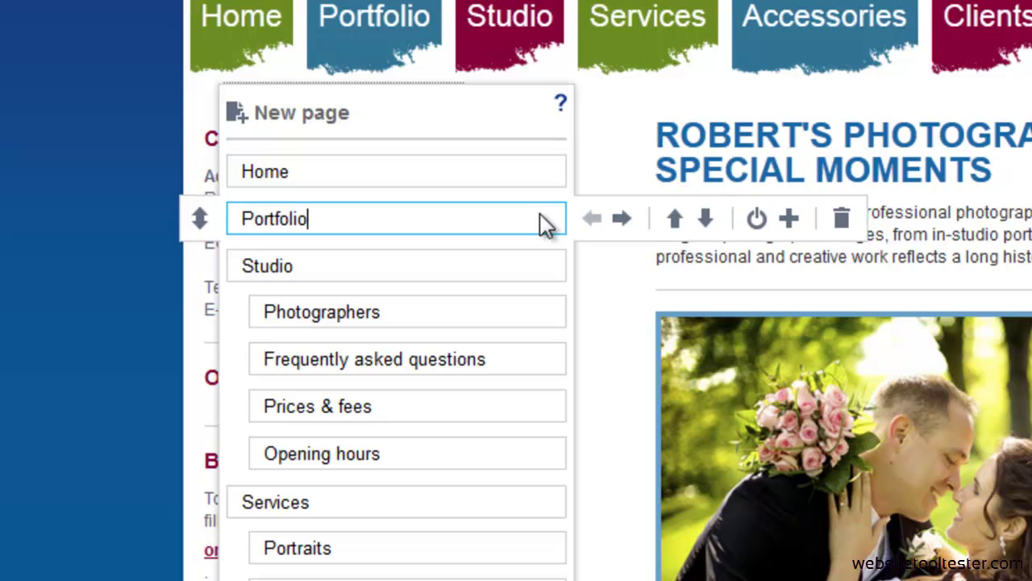
left_click(621, 216)
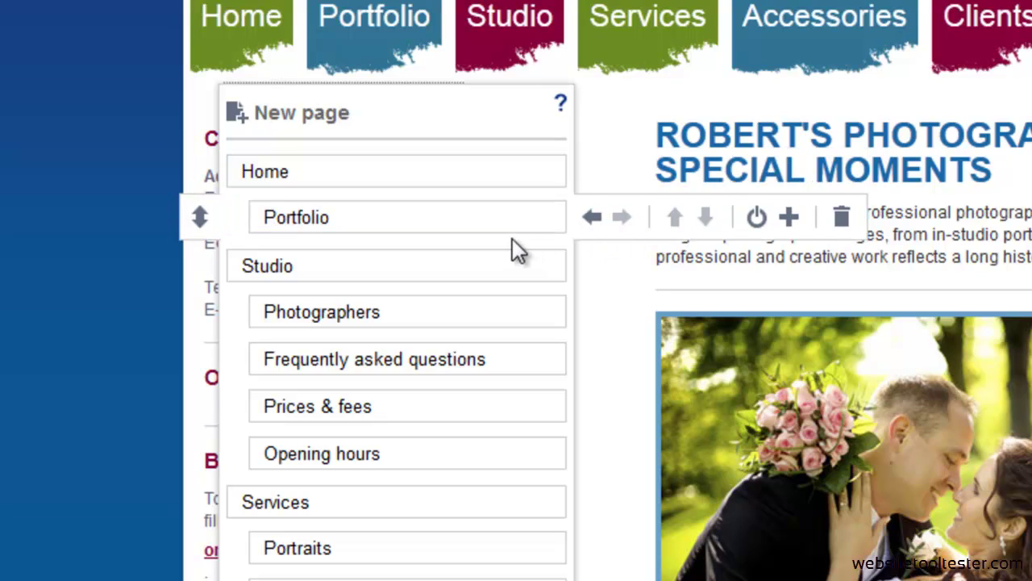
left_click(756, 220)
- Add a new page named 'Portfolio 2' after Portfolio and save the page structure
left_click(791, 218)
left_click(464, 266)
triple_click(447, 264)
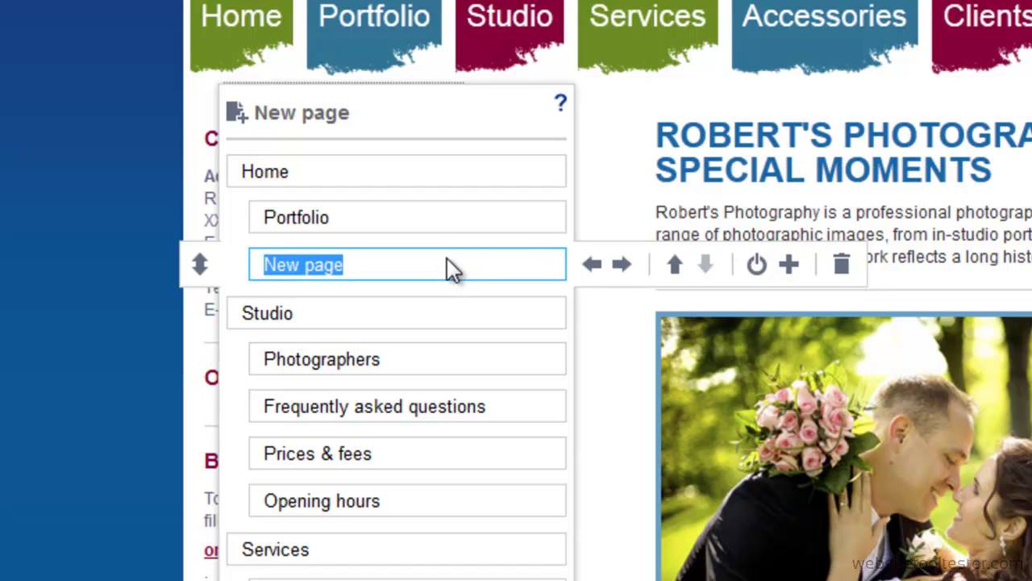
type("Portfolio 2")
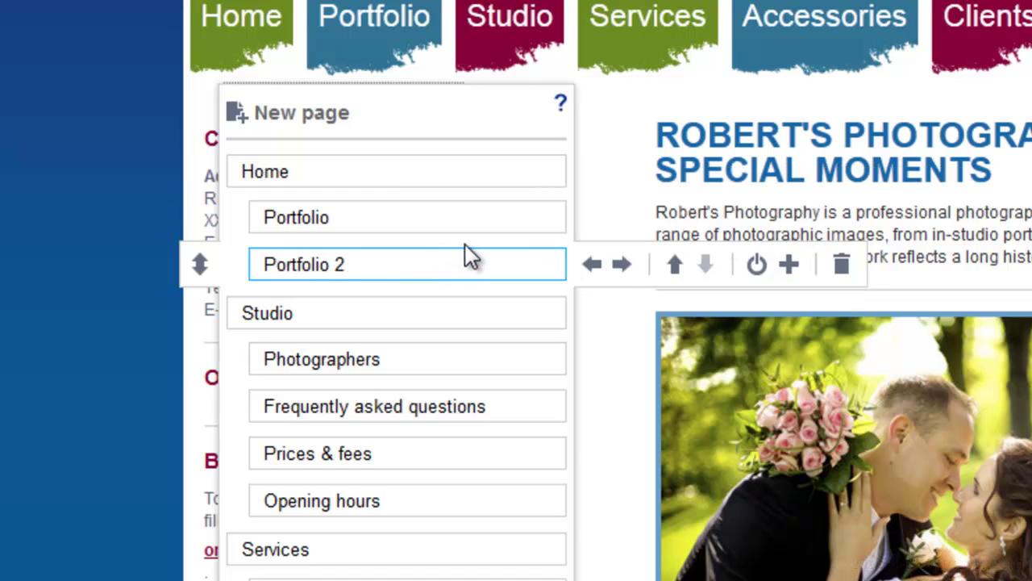
key("Return")
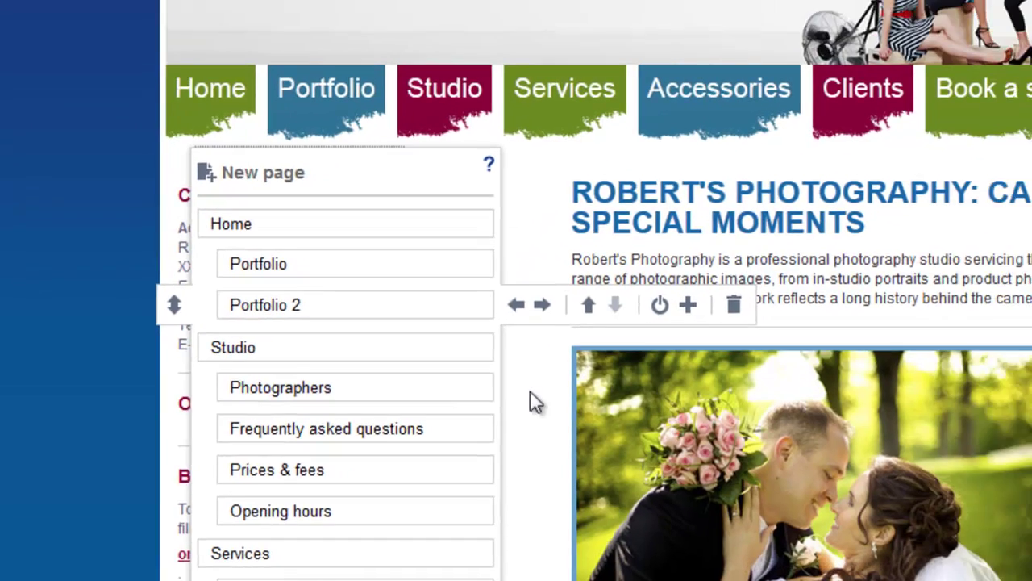
scroll(530, 391, "down", 6)
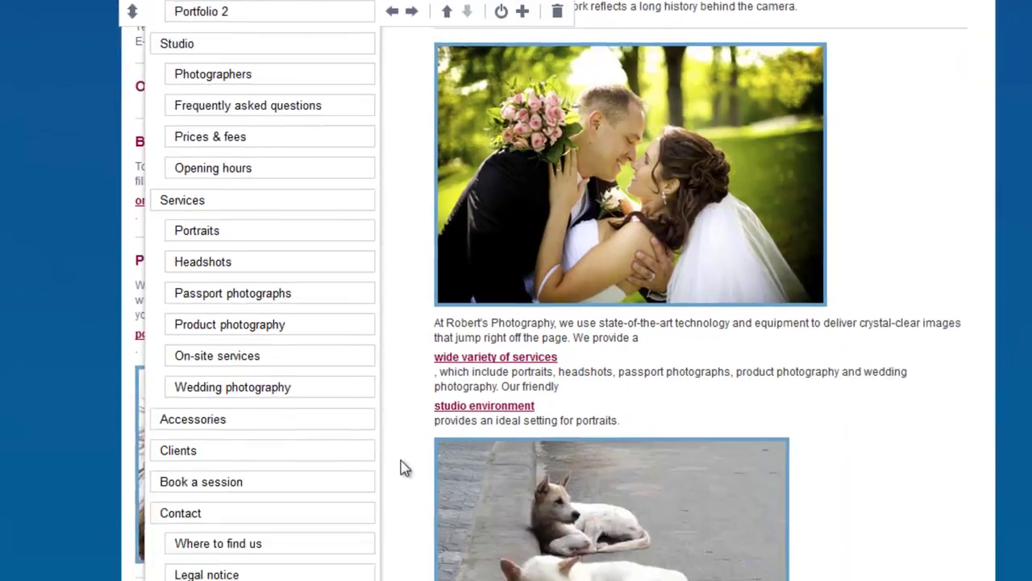
left_click(339, 392)
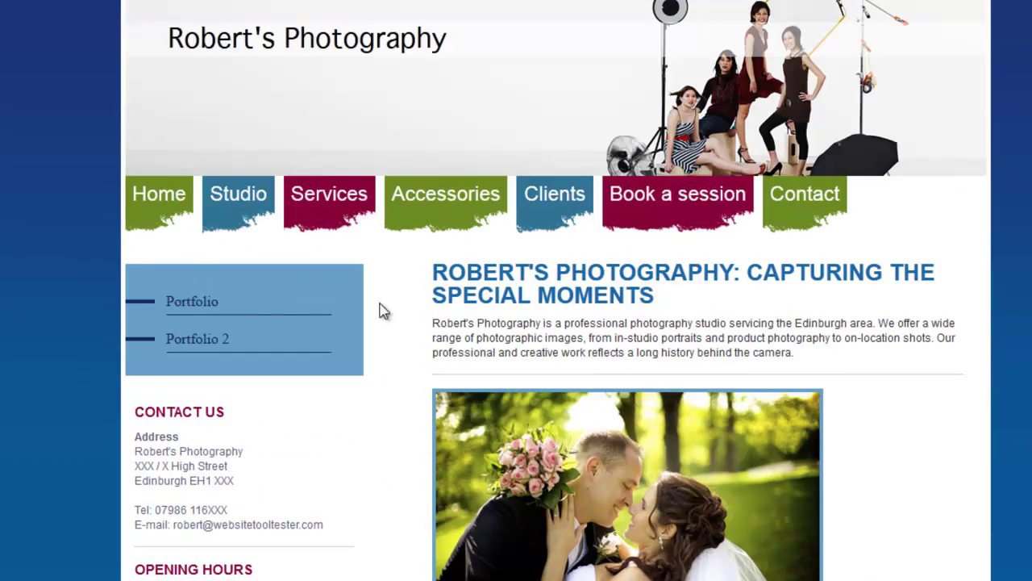
- Browse the home, Accessories and Clients pages, ending on Our Esteemed Clients
mouse_move(802, 361)
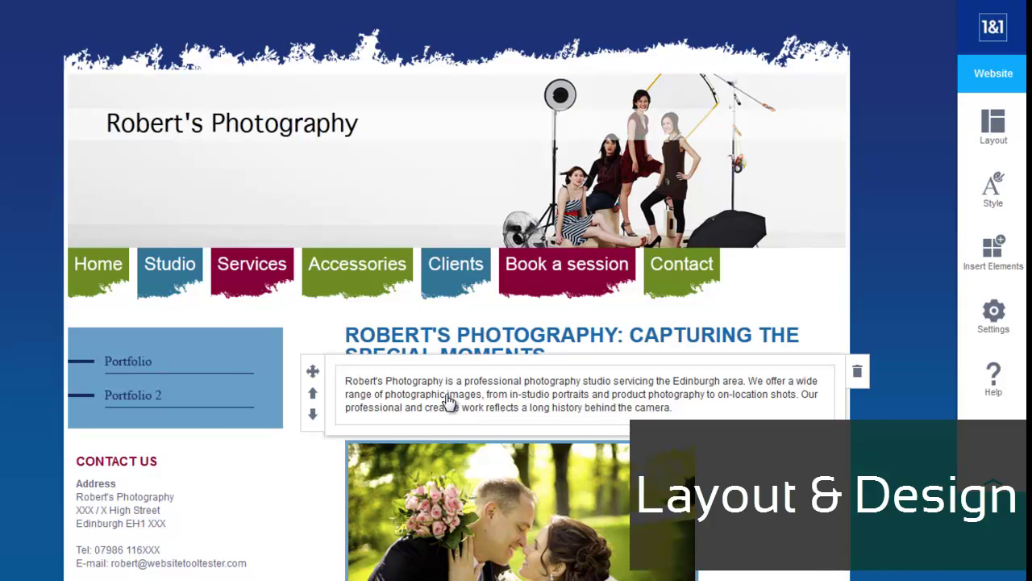
mouse_move(179, 463)
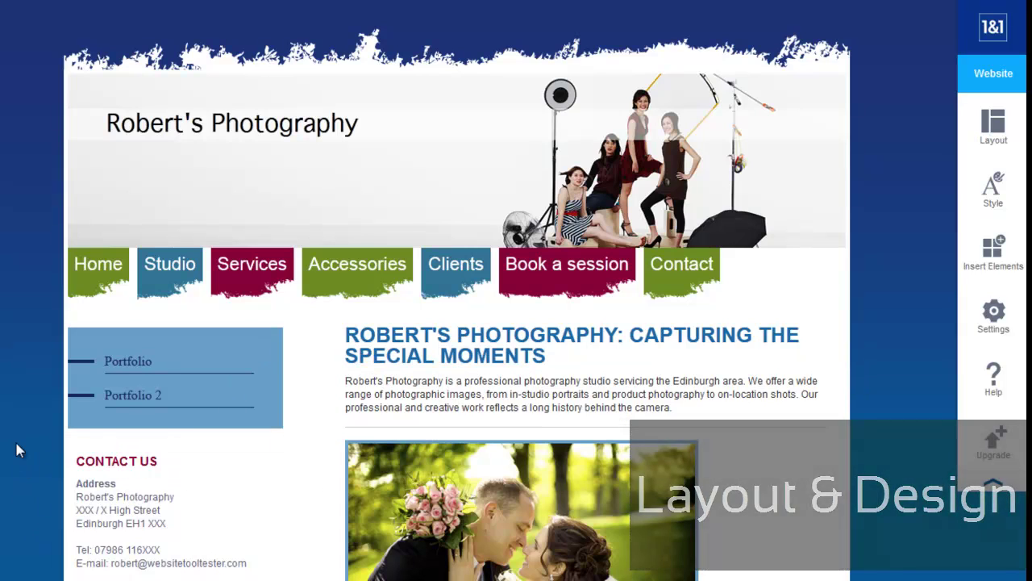
scroll(14, 447, "down", 4)
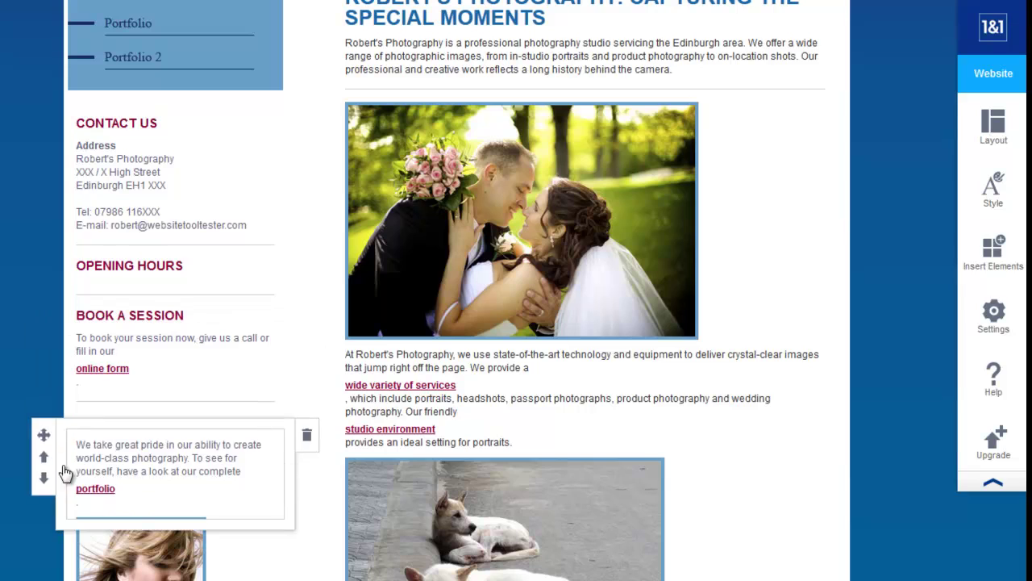
scroll(134, 472, "up", 3)
mouse_move(323, 190)
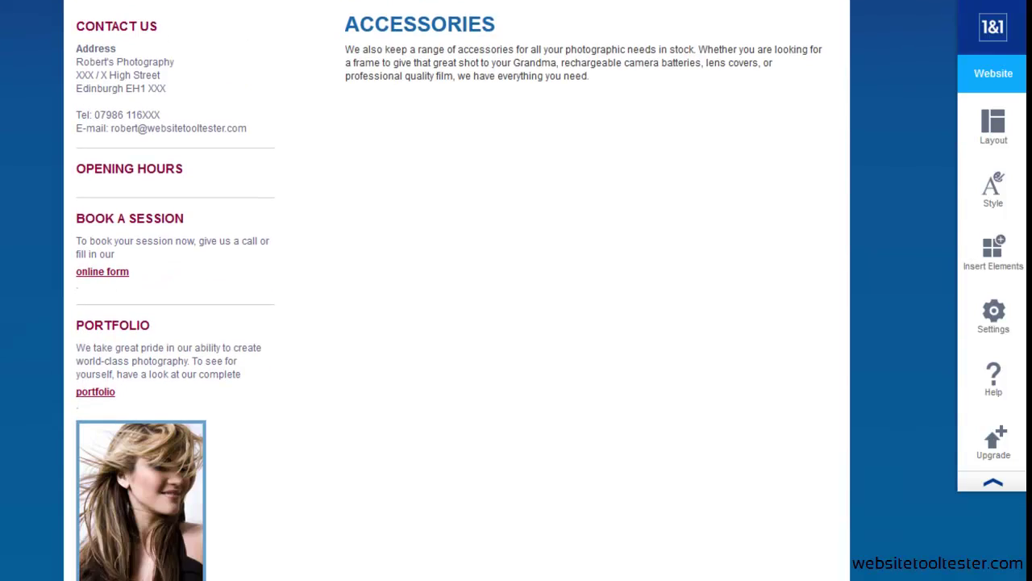
scroll(516, 323, "down", 2)
scroll(516, 322, "up", 4)
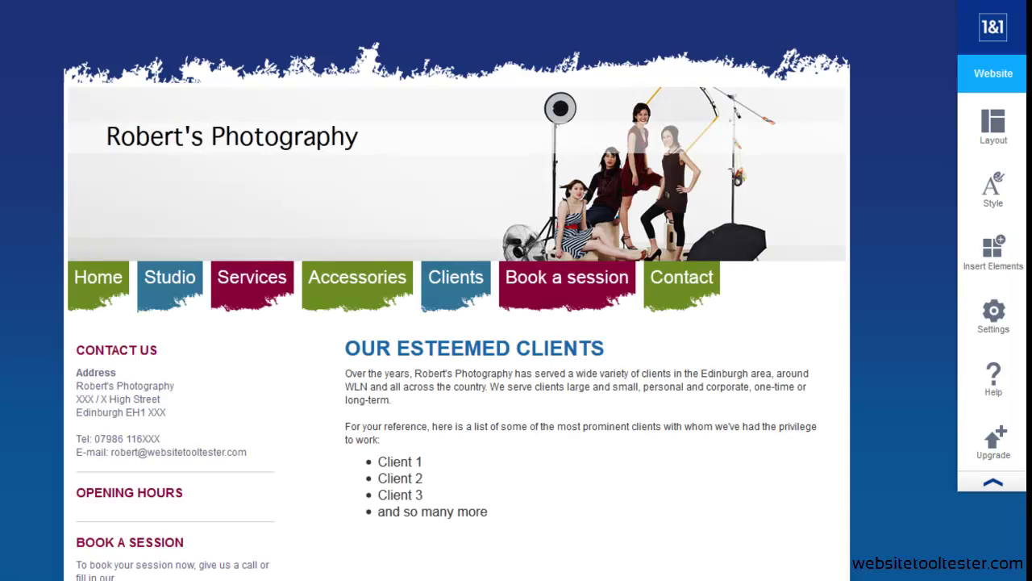
scroll(4, 353, "down", 4)
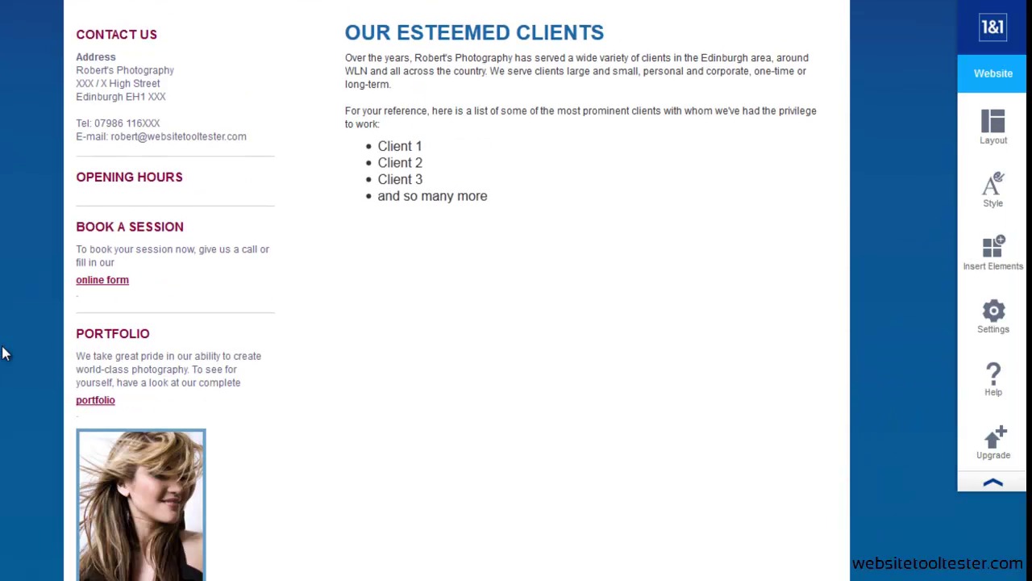
scroll(4, 353, "up", 3)
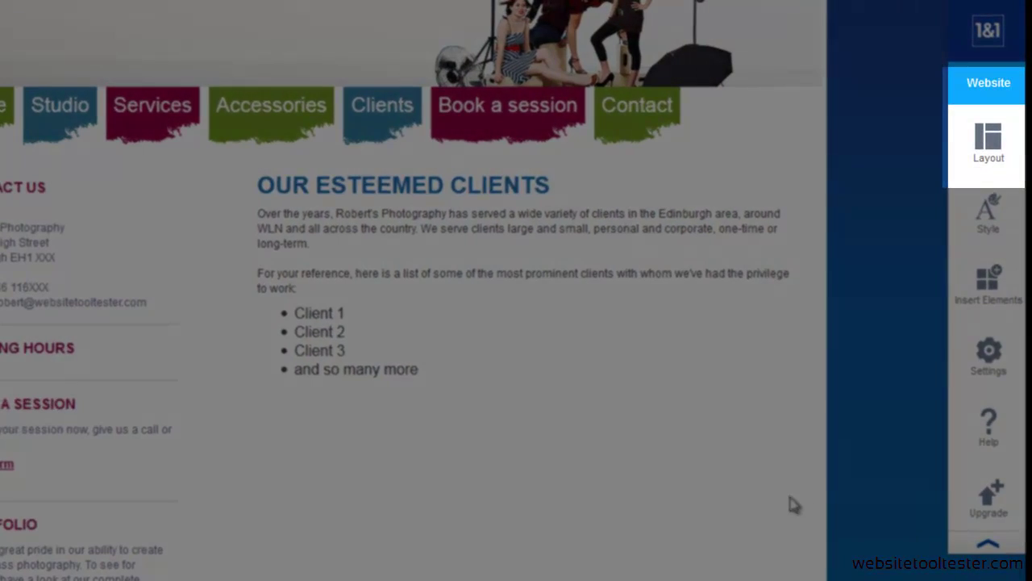
- Page through the layout gallery to page 4, view the template's HTML/CSS, then bring up Font Style
mouse_move(761, 330)
left_click(982, 150)
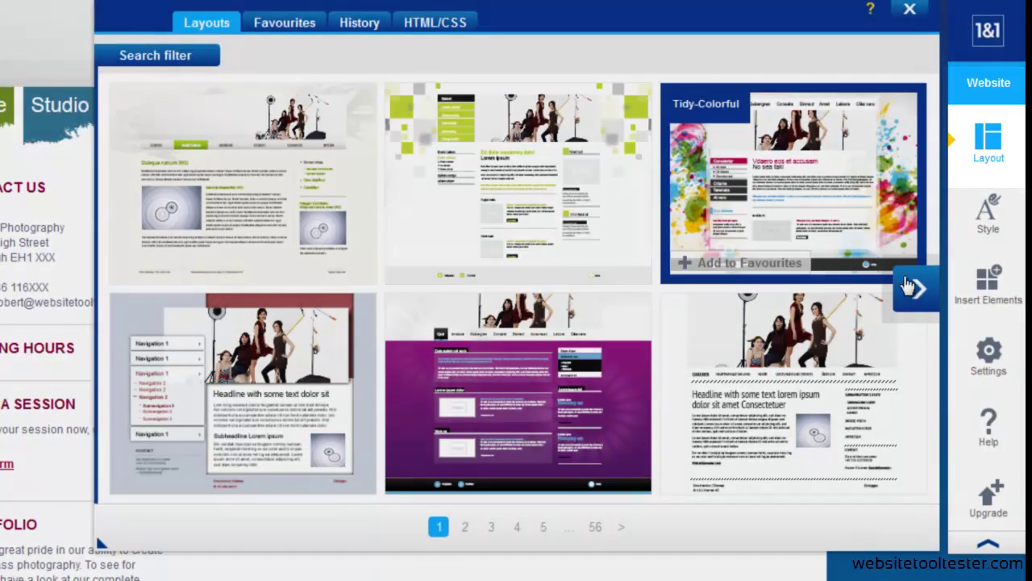
left_click(917, 295)
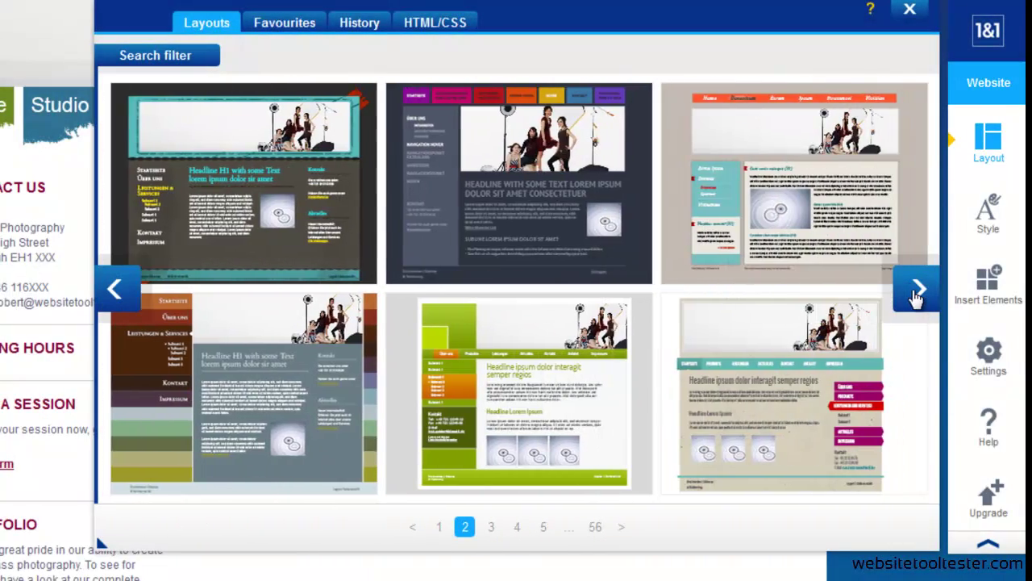
double_click(916, 295)
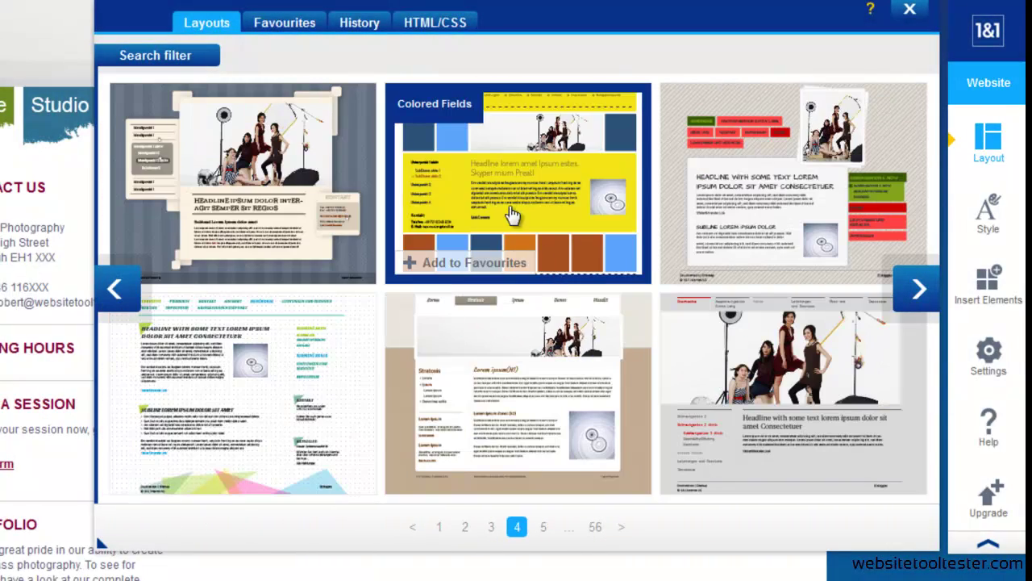
left_click(417, 25)
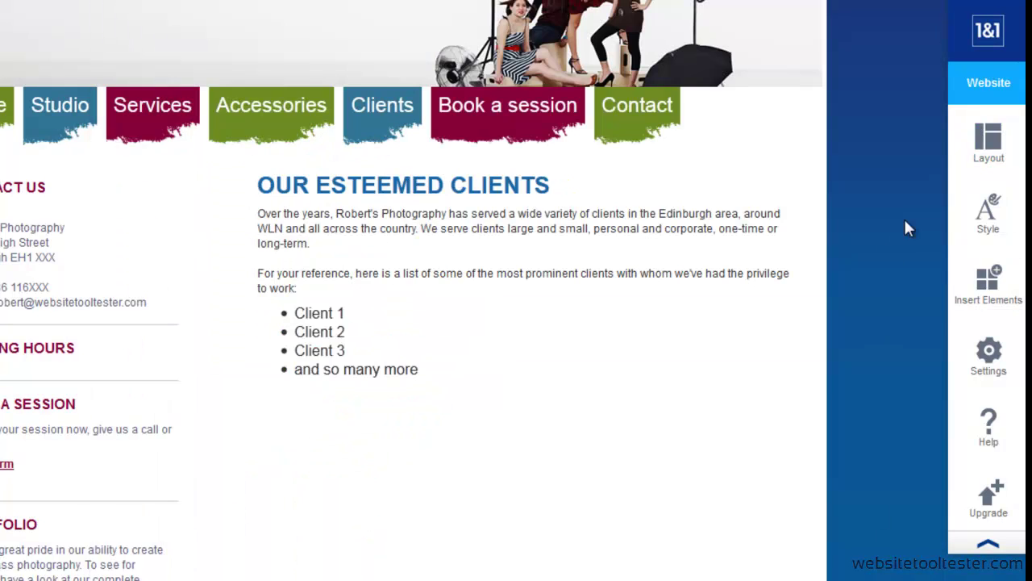
left_click(988, 214)
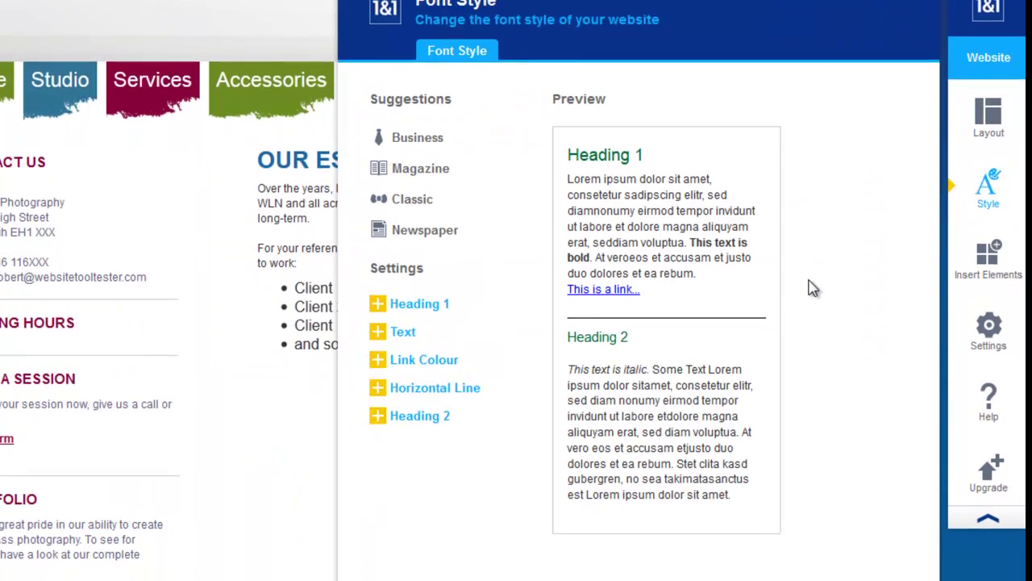
- Preview the Business, Magazine, Classic and Newspaper font style suggestions
left_click(409, 101)
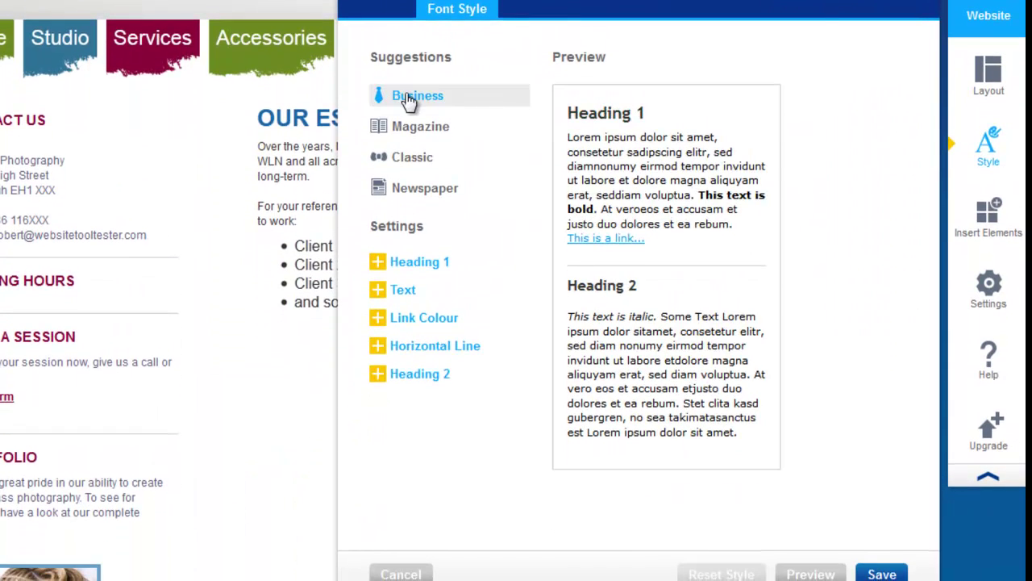
left_click(416, 133)
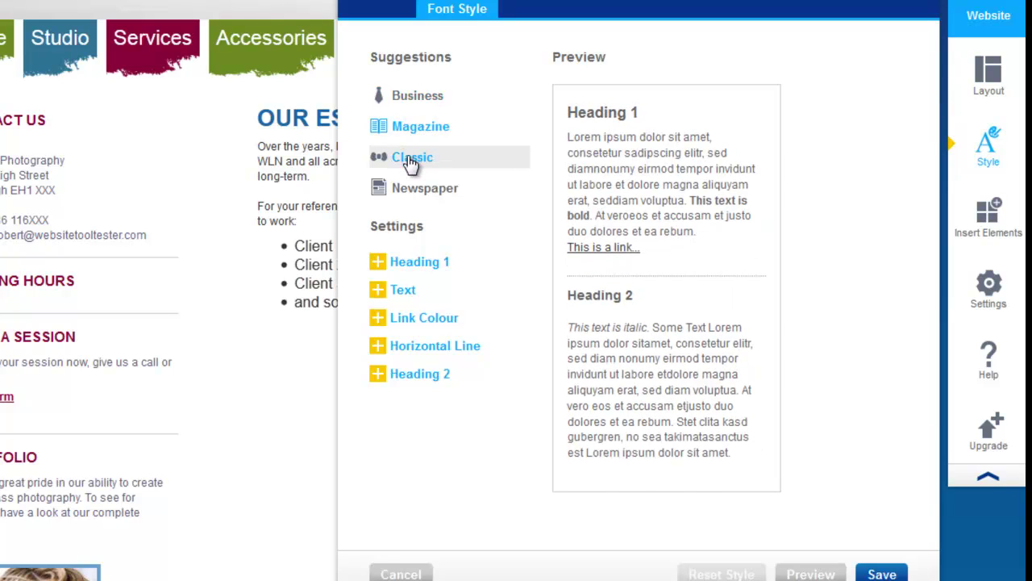
left_click(411, 161)
left_click(421, 188)
- Try a different Heading 1 font, discard the font changes, and go to Settings
left_click(417, 263)
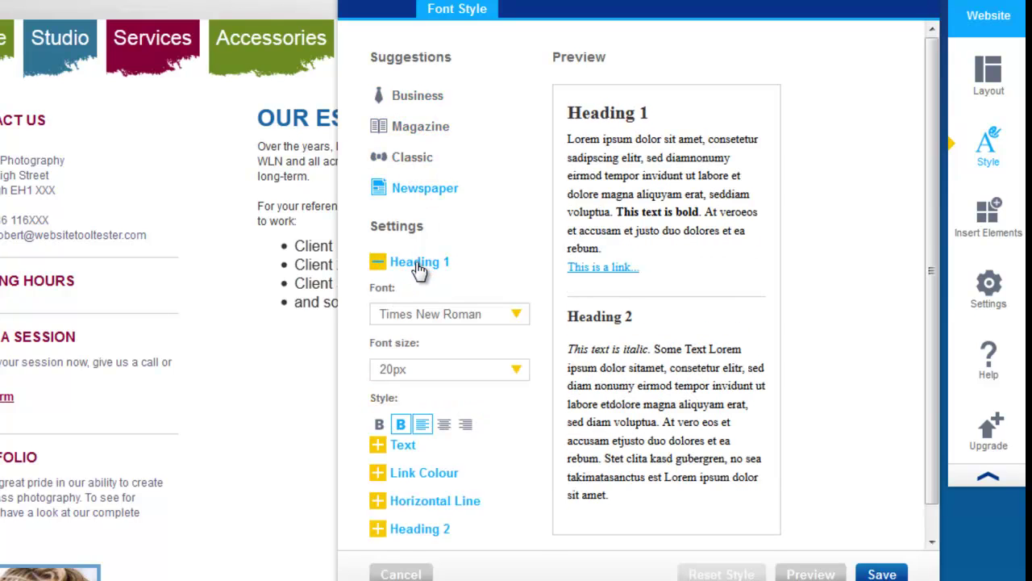
left_click(427, 316)
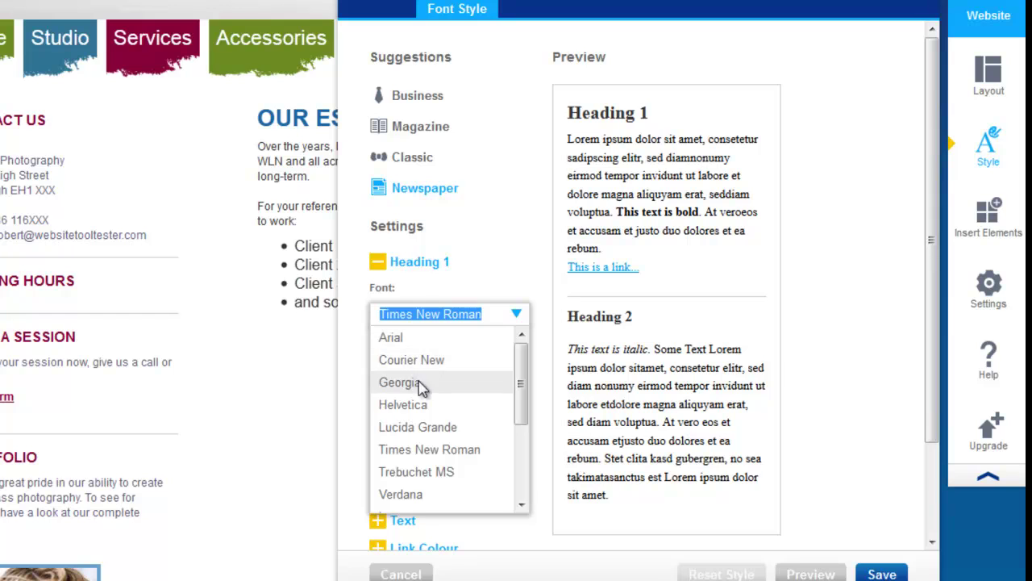
left_click(421, 472)
left_click(787, 574)
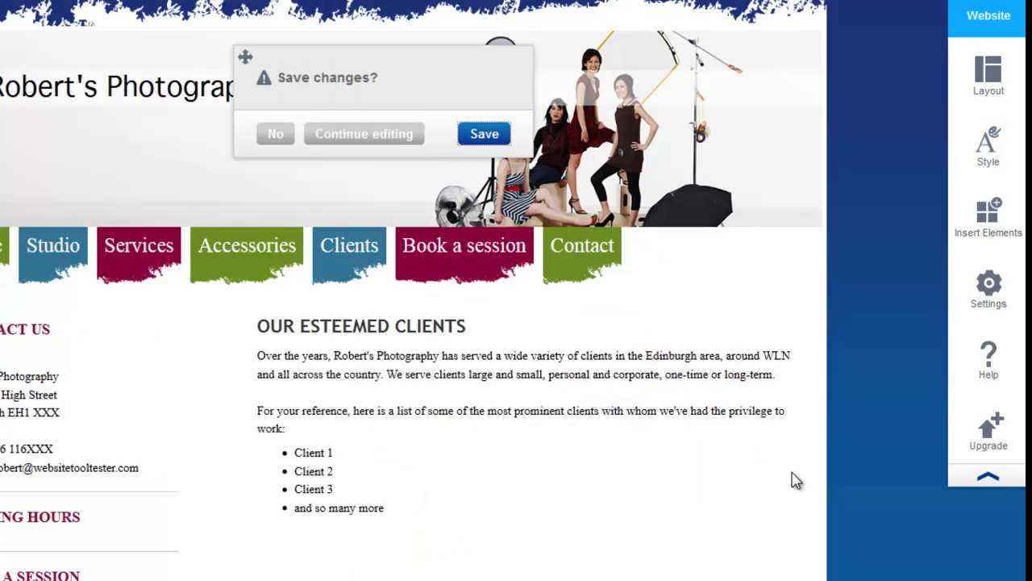
left_click(280, 134)
left_click(989, 287)
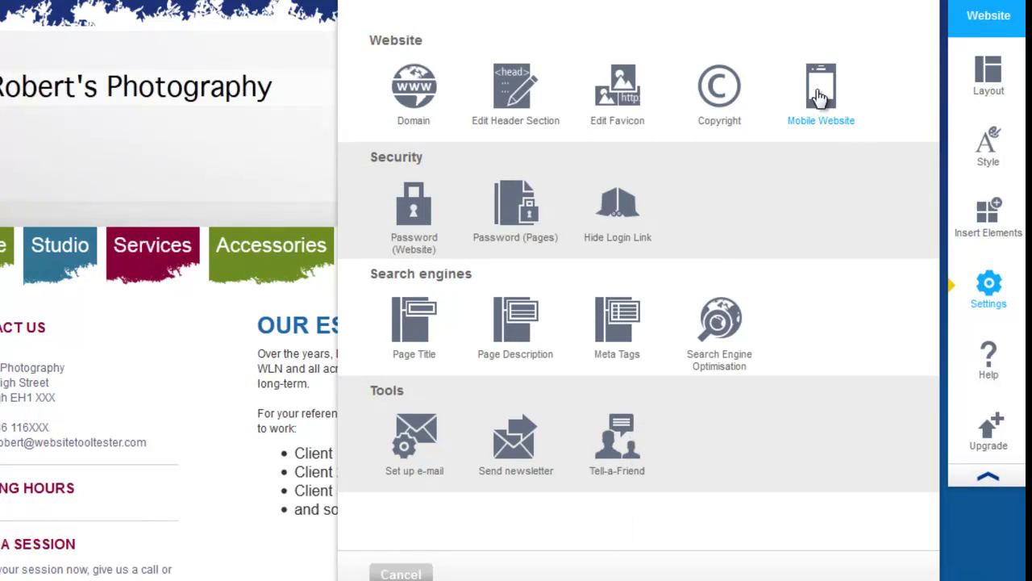
- Activate Mobile Website optimisation for smartphones, save it, and close the website settings
left_click(818, 96)
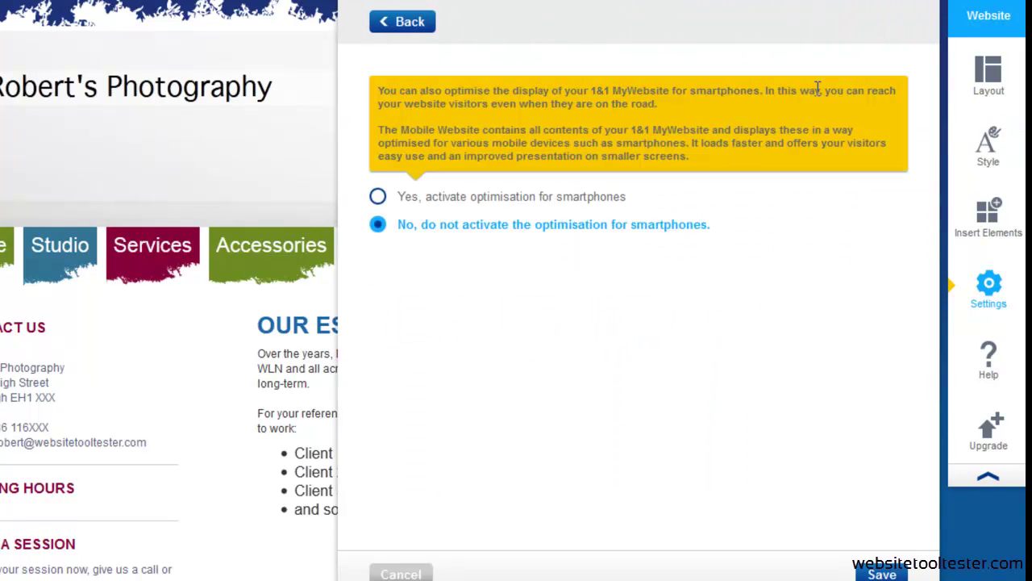
left_click(378, 198)
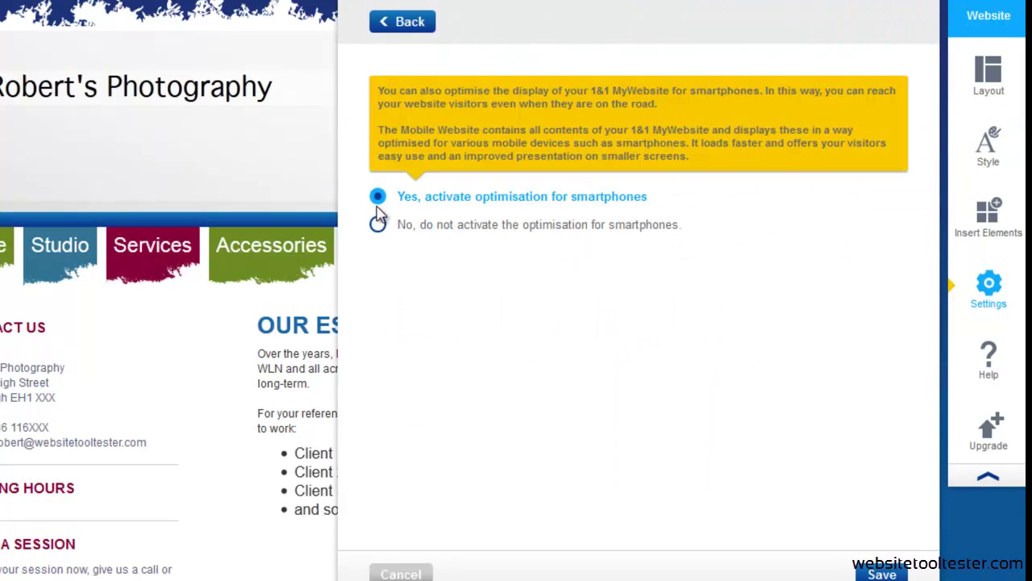
left_click(893, 574)
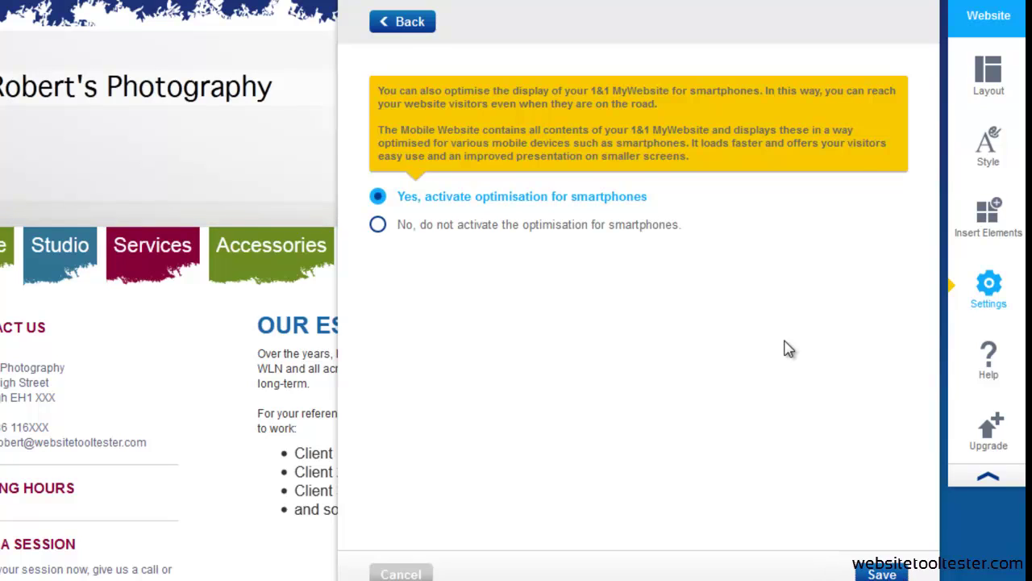
left_click(414, 26)
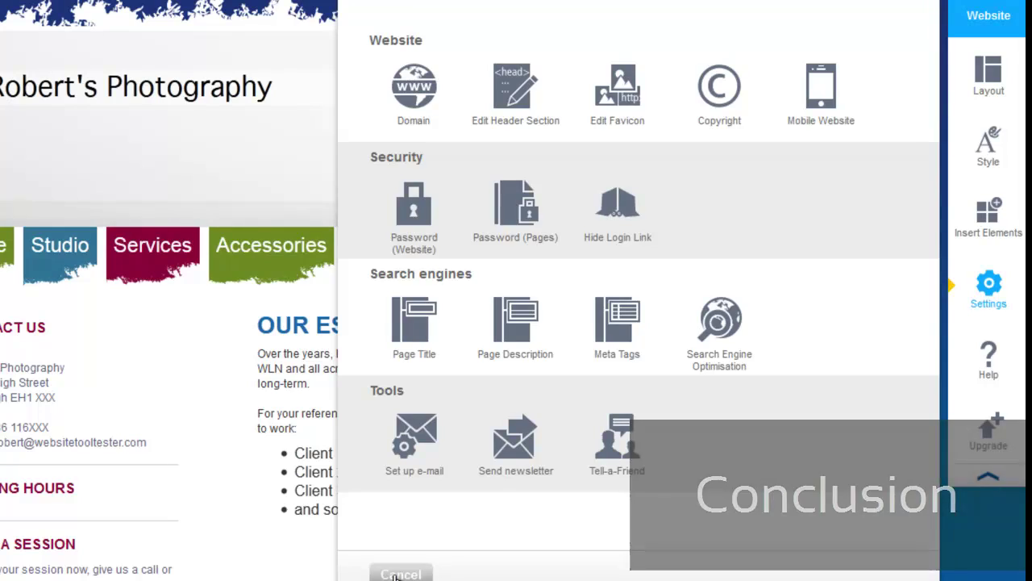
left_click(397, 574)
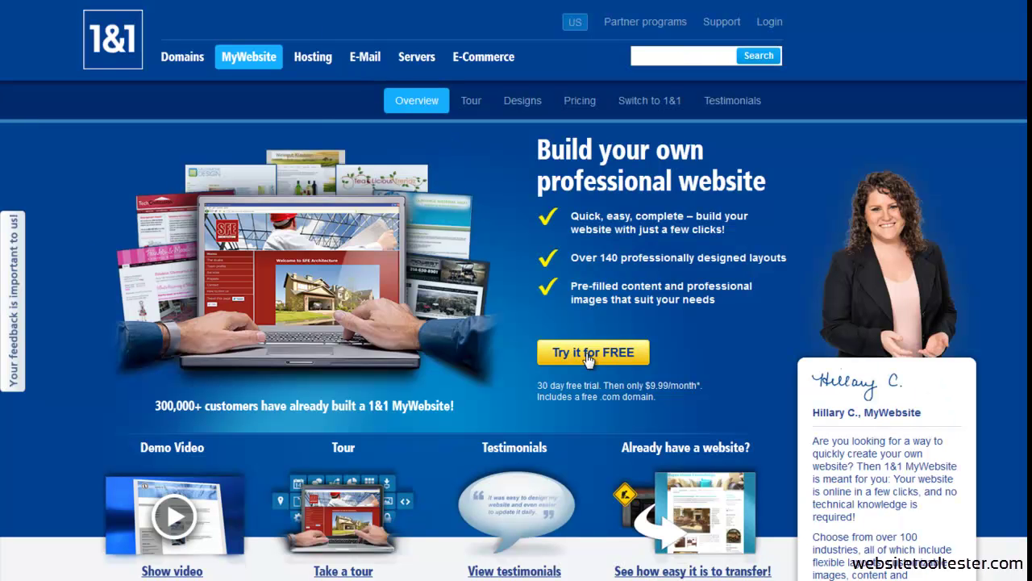
- Open the MyWebsite package pricing via 'Try it for FREE' and scroll through the packages
left_click(587, 359)
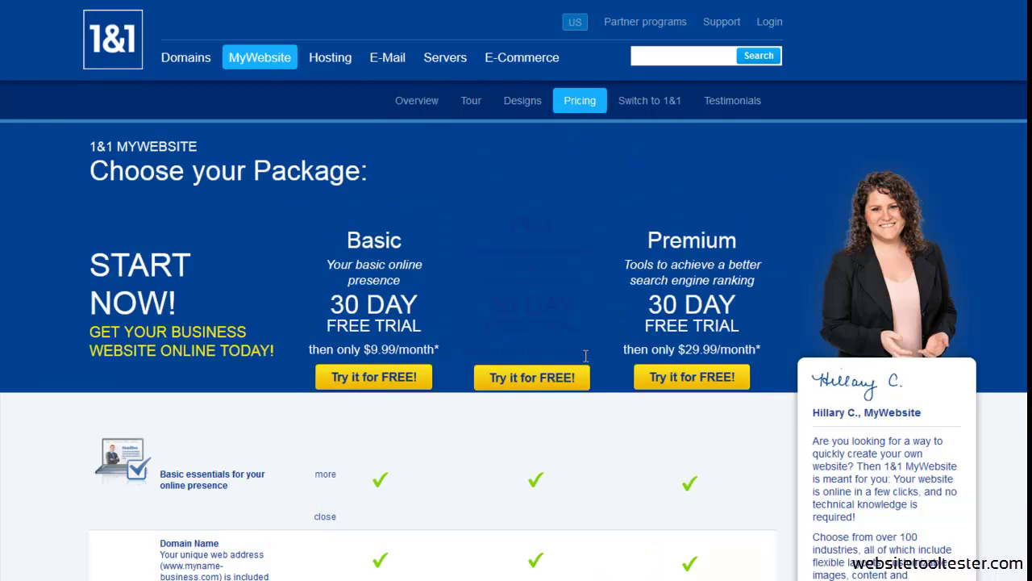
scroll(591, 423, "down", 1)
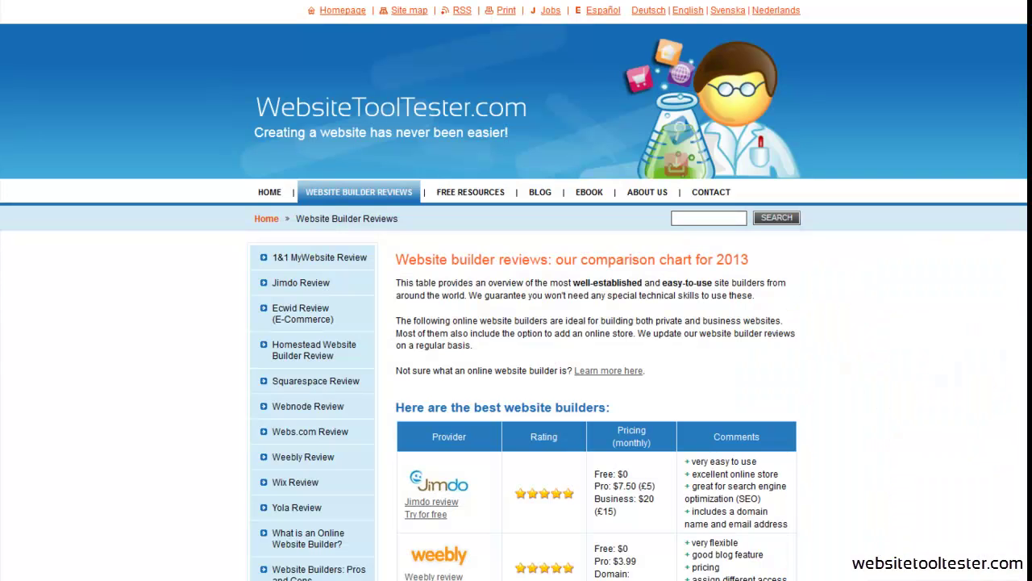
- Scroll WebsiteToolTester.com's 2013 comparison chart down past Jimdo, Weebly and Webnode to the 1&1 and Wix rows
scroll(794, 376, "down", 1)
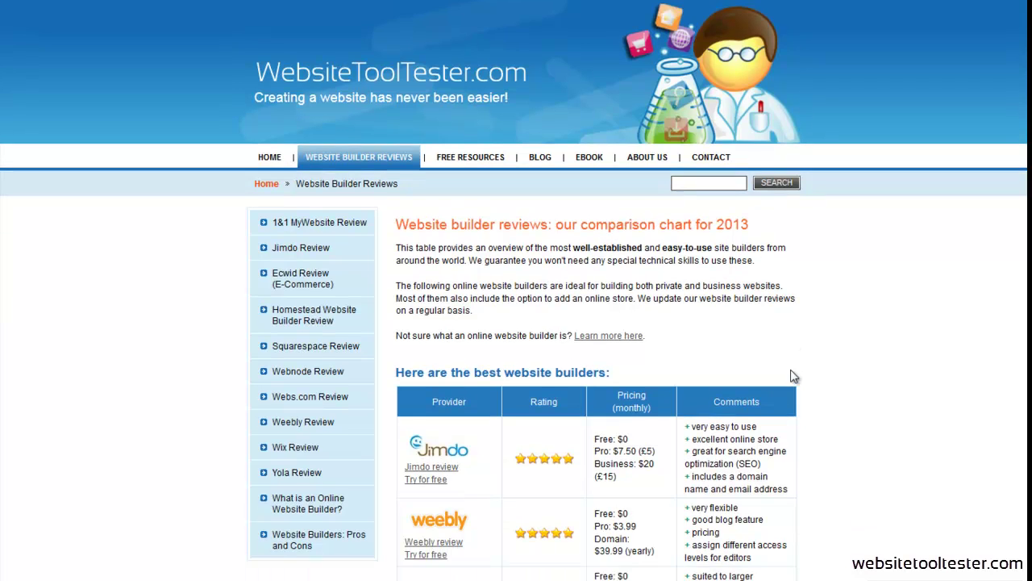
scroll(794, 376, "down", 5)
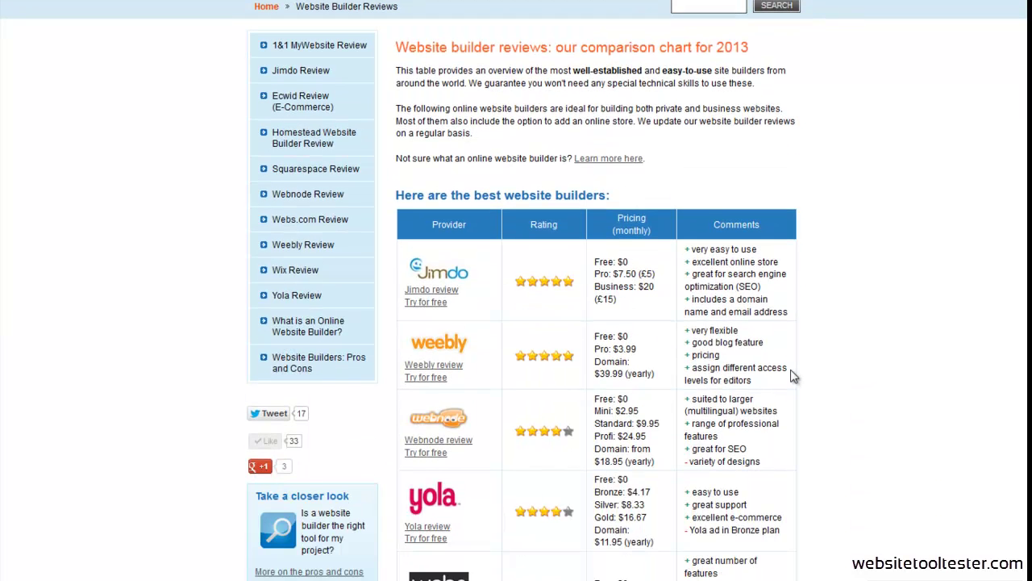
scroll(794, 376, "down", 2)
scroll(795, 376, "down", 7)
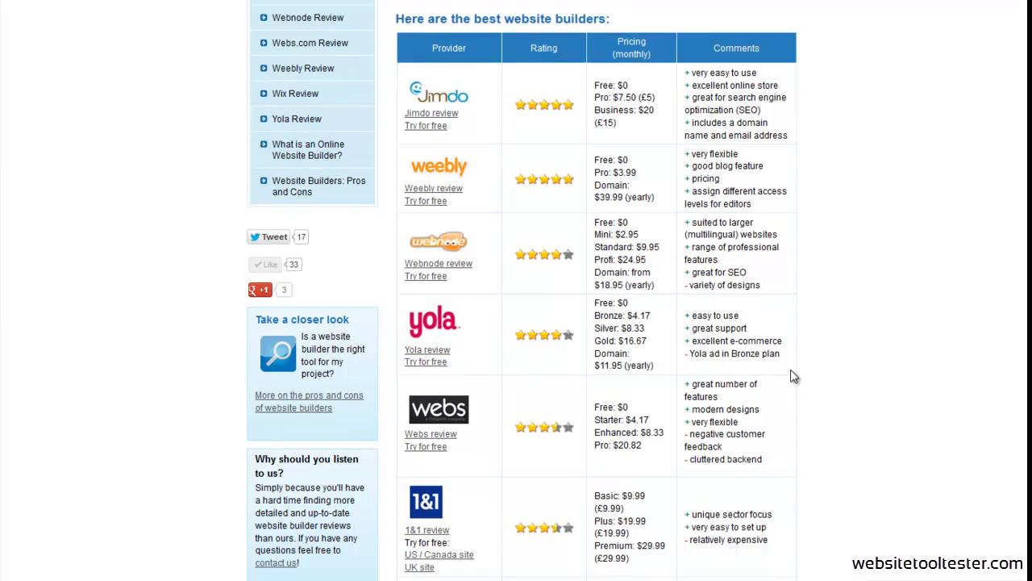
scroll(794, 376, "down", 1)
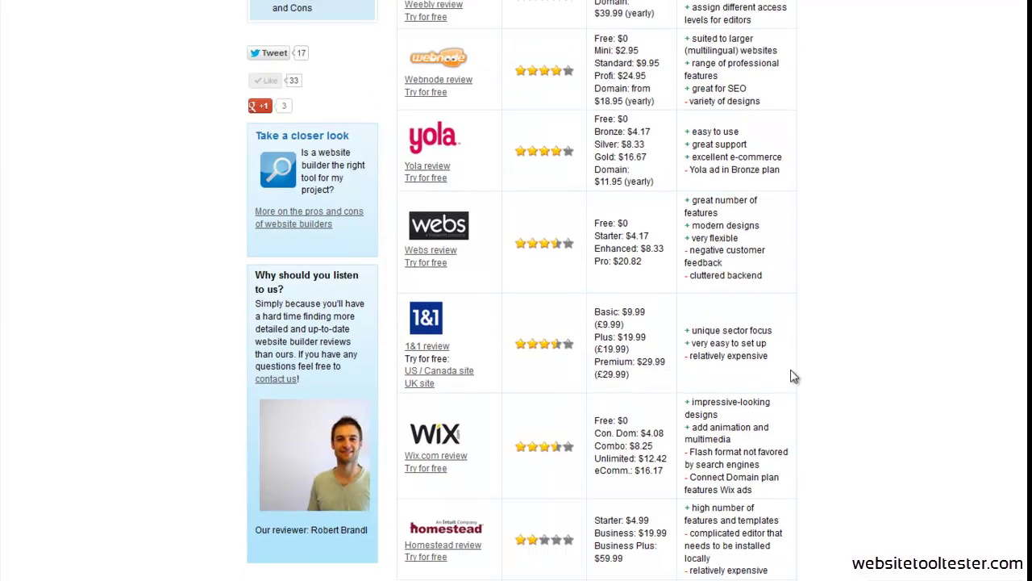